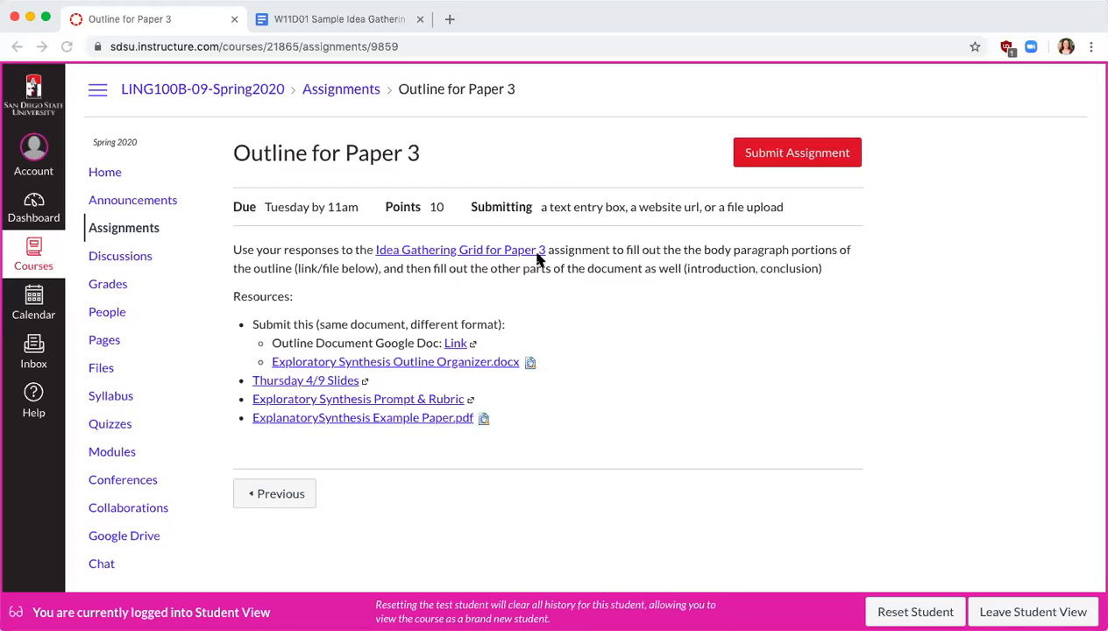
# - Review the sample idea gathering grid, and preview Exploratory Synthesis Outline Organizer.docx on the Outline for Paper 3 assignment page
pyautogui.click(375, 29)
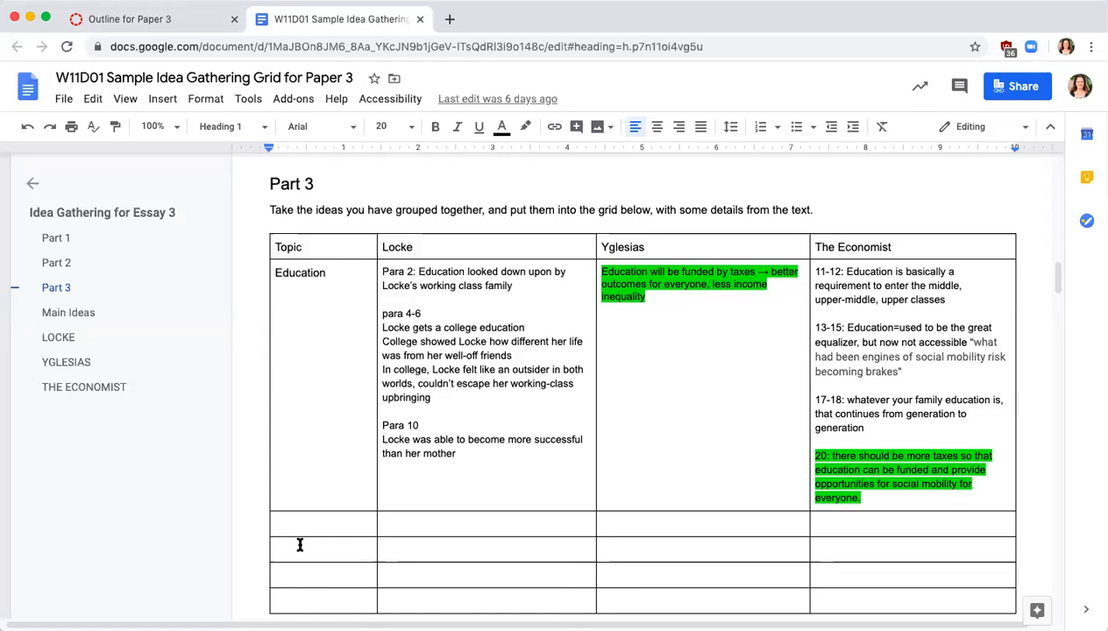
pyautogui.click(162, 21)
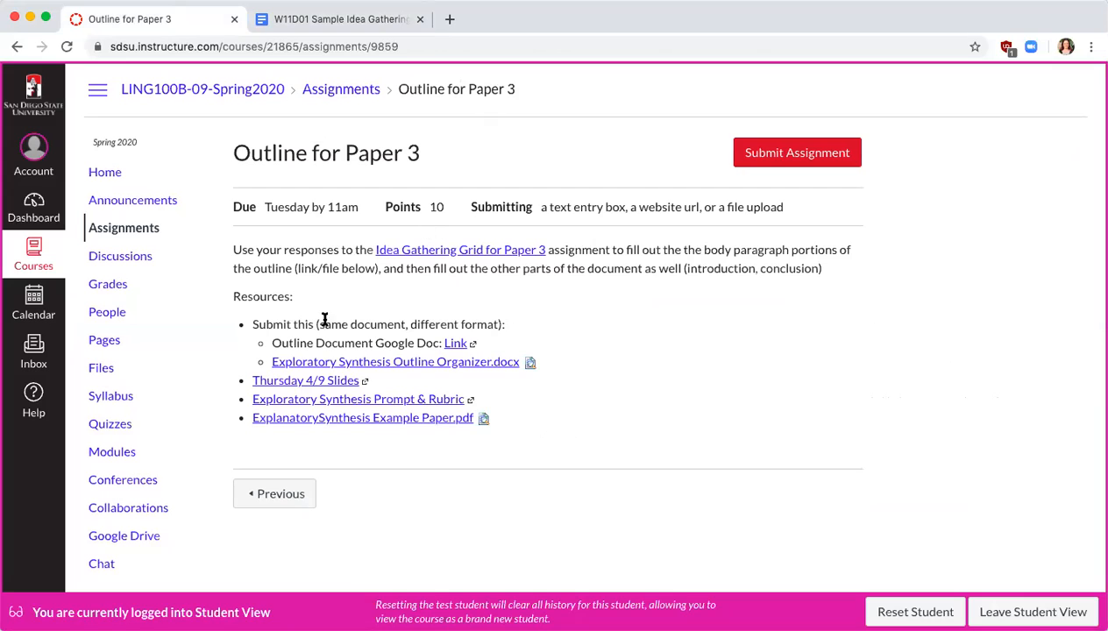
pyautogui.click(530, 363)
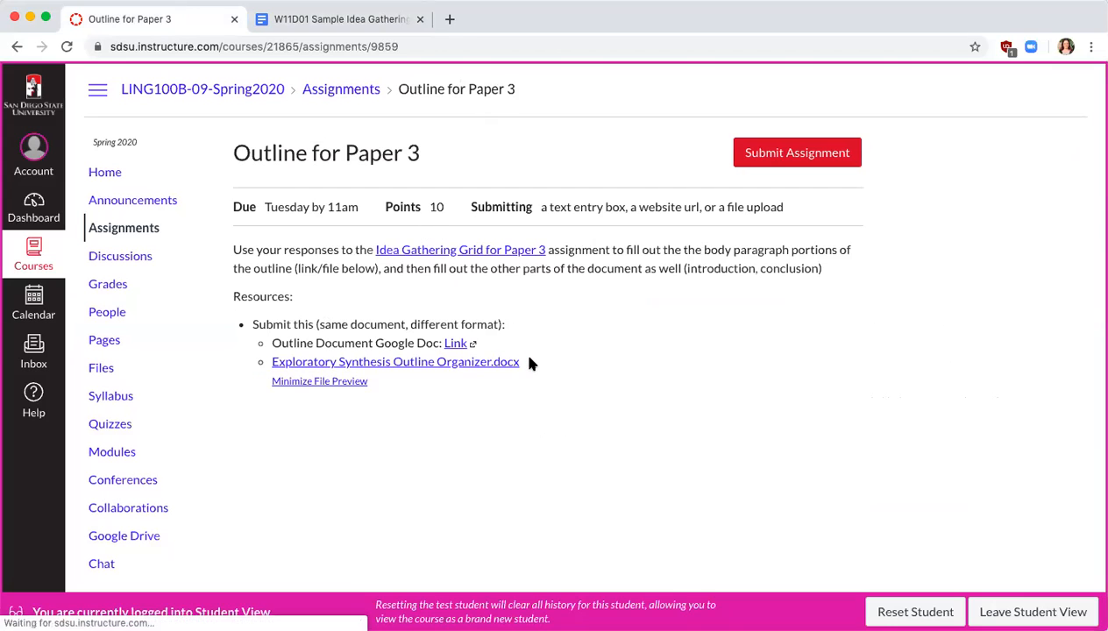
pyautogui.scroll(-3, 973, 396)
pyautogui.scroll(-8, 730, 421)
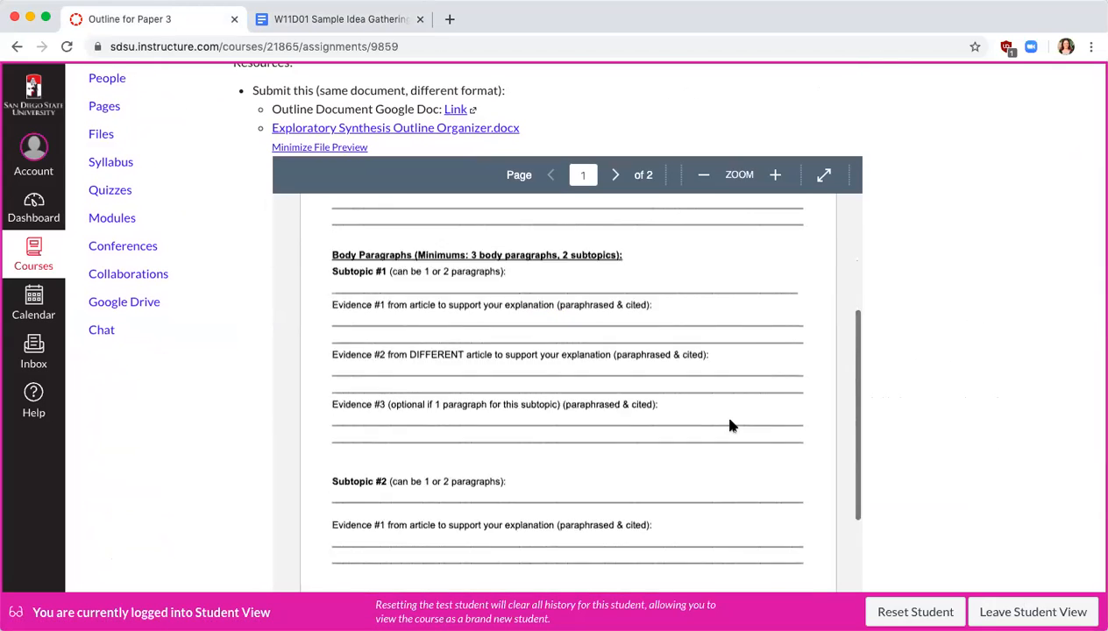
pyautogui.scroll(-5, 732, 426)
pyautogui.scroll(15, 732, 426)
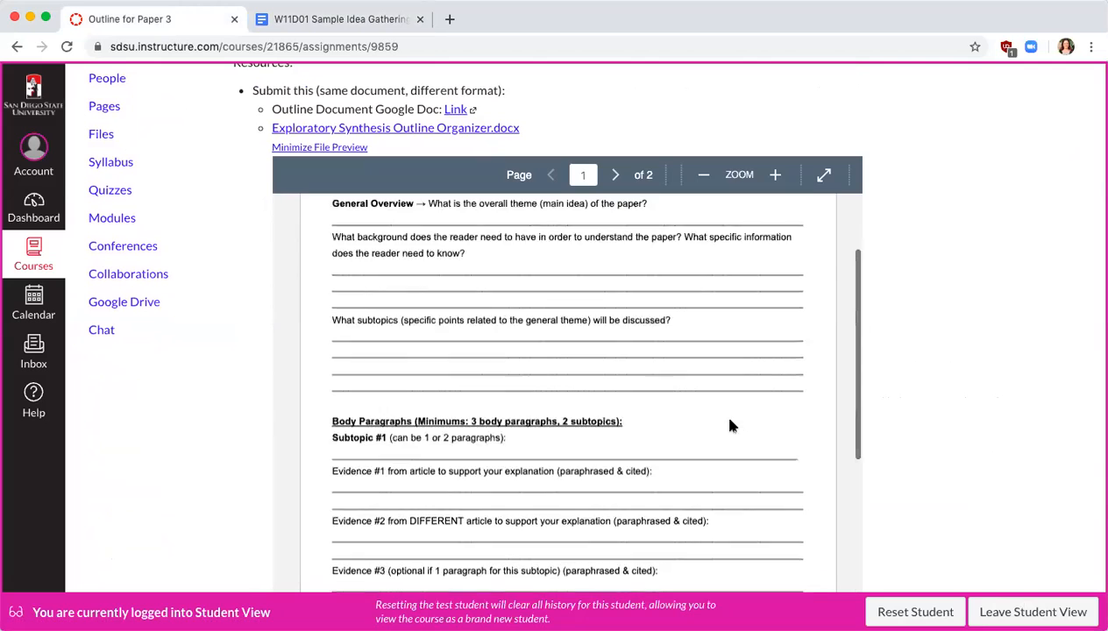
pyautogui.click(323, 149)
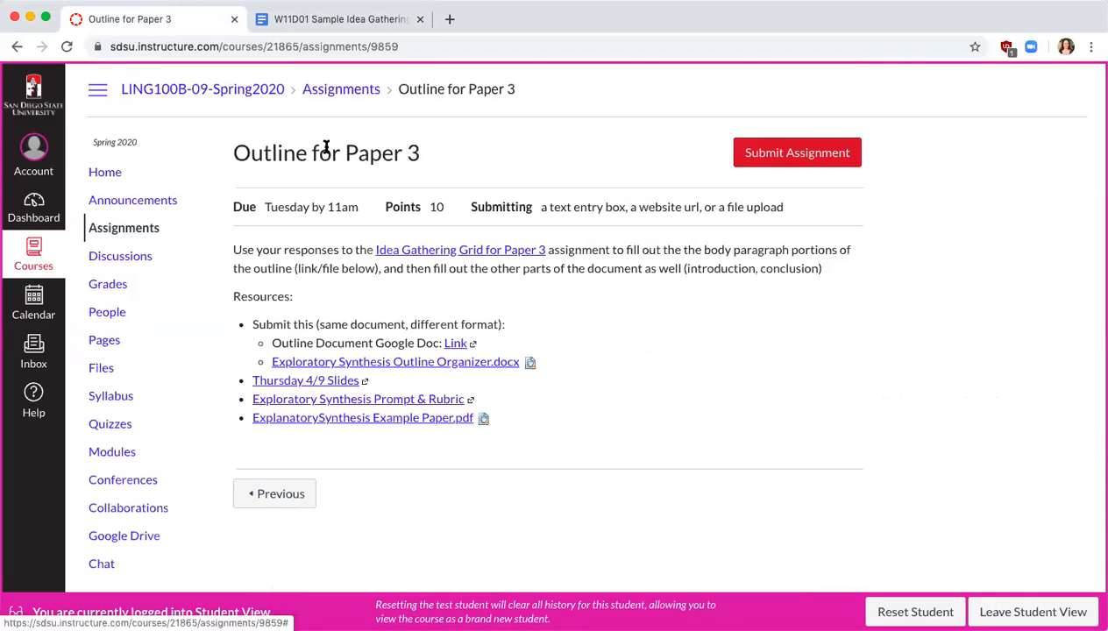
# - Open the assignment's outline Google Doc and make a copy named "W11D02 Sample Exploratory Synthesis Outline Organizer"
pyautogui.click(457, 345)
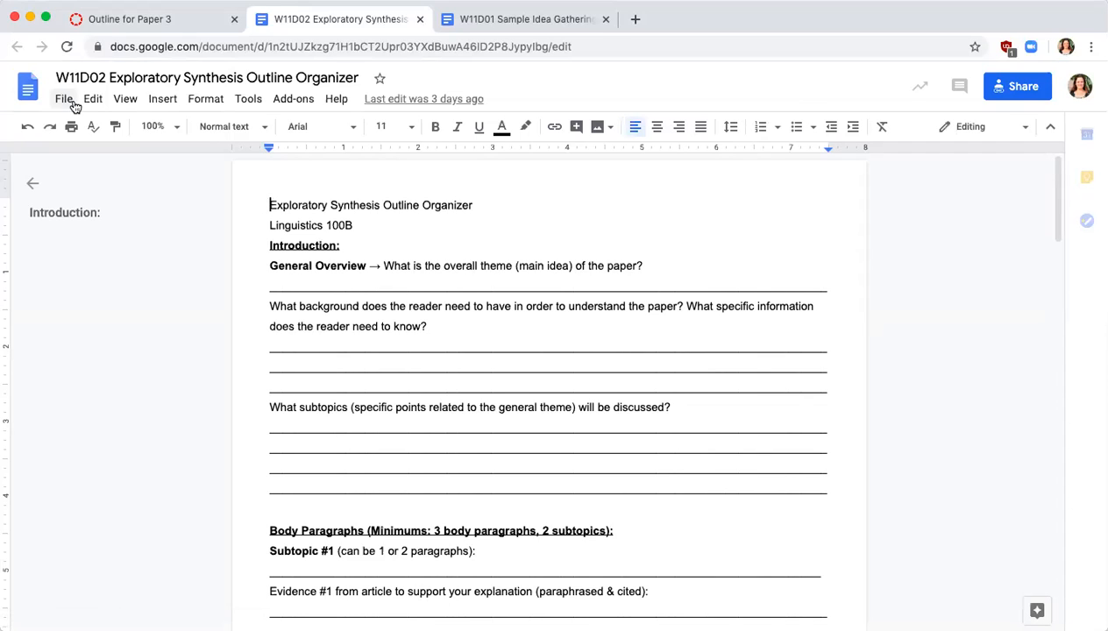
pyautogui.click(64, 100)
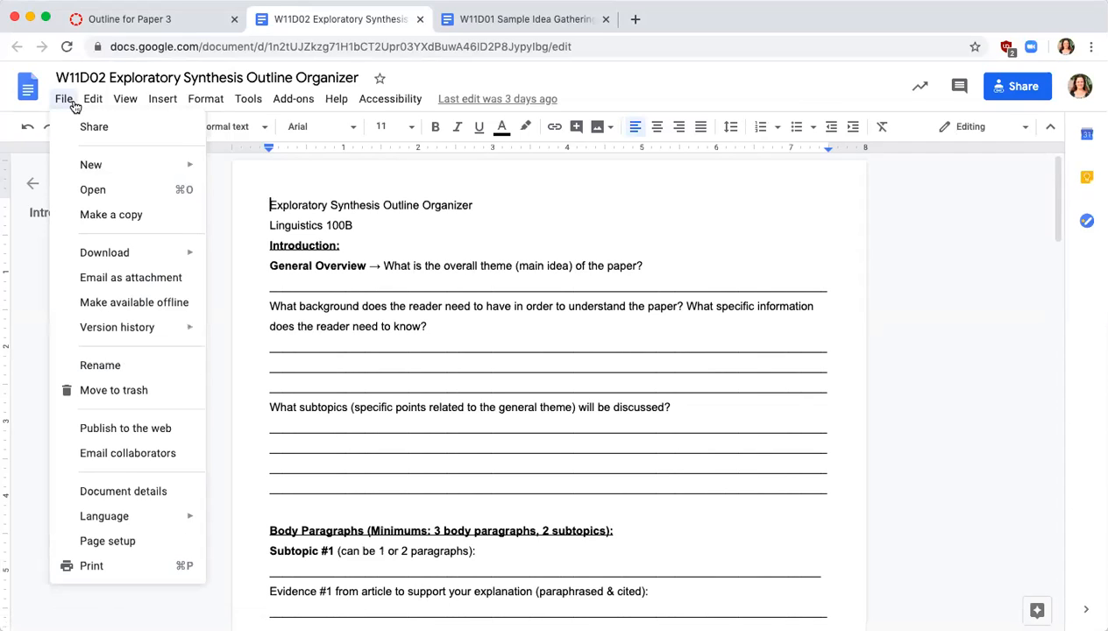
pyautogui.click(101, 223)
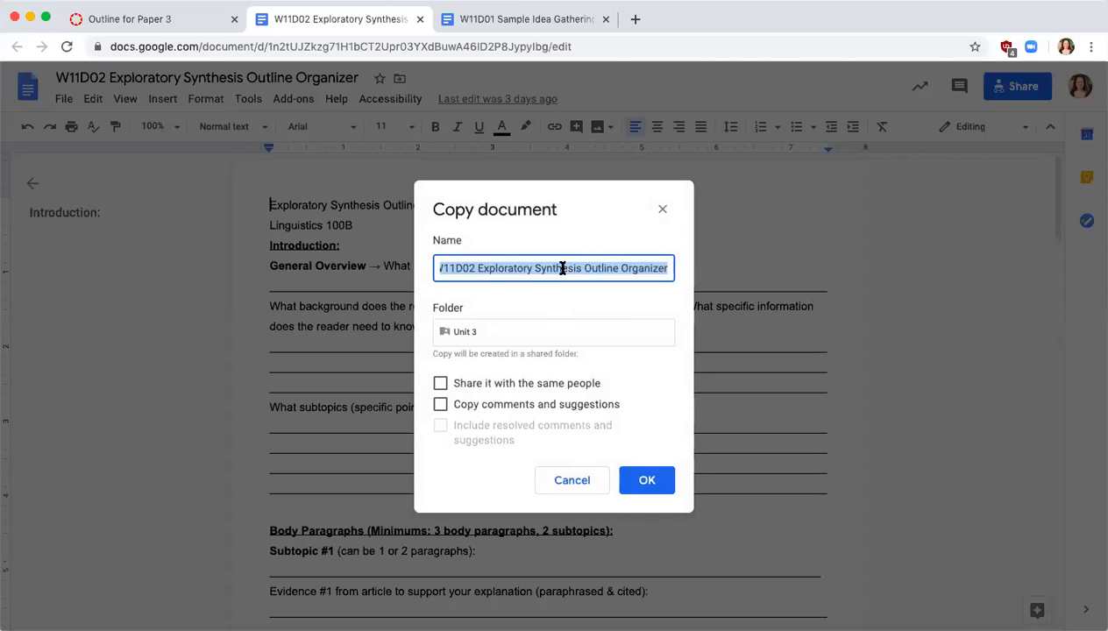
pyautogui.click(503, 265)
pyautogui.press('super+Left')
pyautogui.hotkey('alt', 'shift', 'Right')
pyautogui.hotkey('alt', 'Right')
pyautogui.hotkey('alt', 'Right')
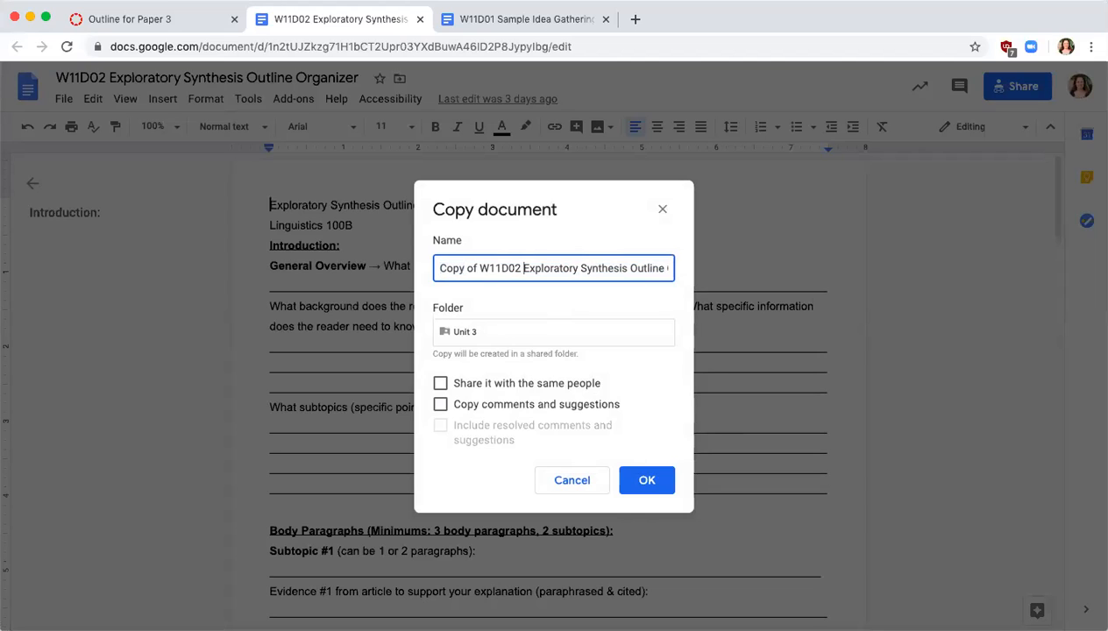
pyautogui.write('Sample')
pyautogui.hotkey('alt', 'Left')
pyautogui.hotkey('alt', 'Left')
pyautogui.hotkey('alt', 'shift', 'Left')
pyautogui.hotkey('alt', 'shift', 'Left')
pyautogui.press('BackSpace')
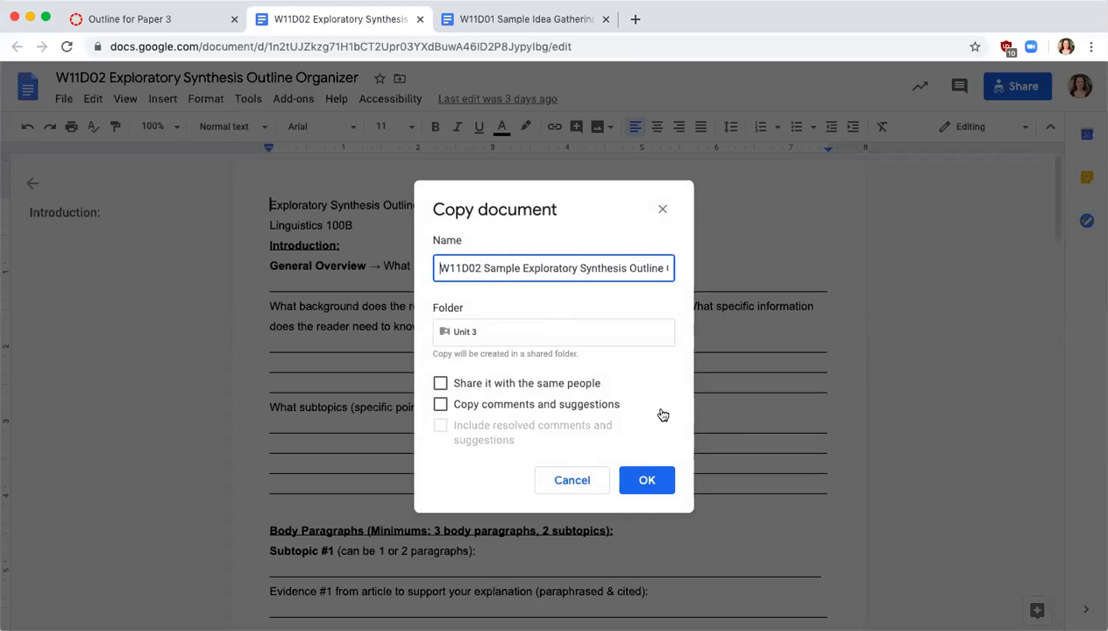
pyautogui.click(646, 483)
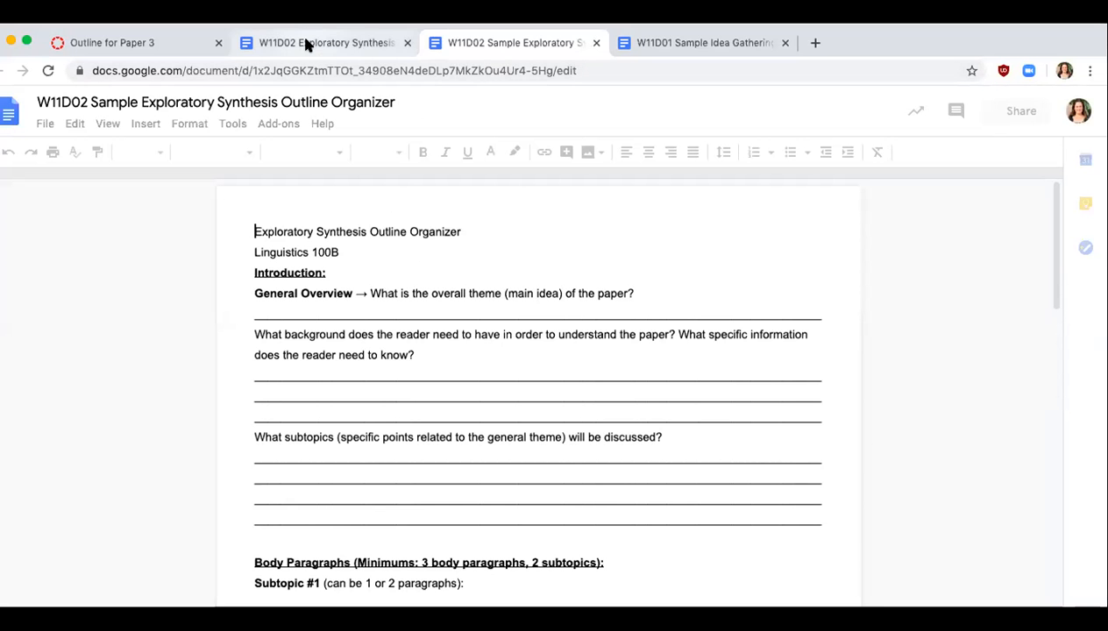
# - Check which download formats are offered for the original outline organizer document
pyautogui.click(321, 19)
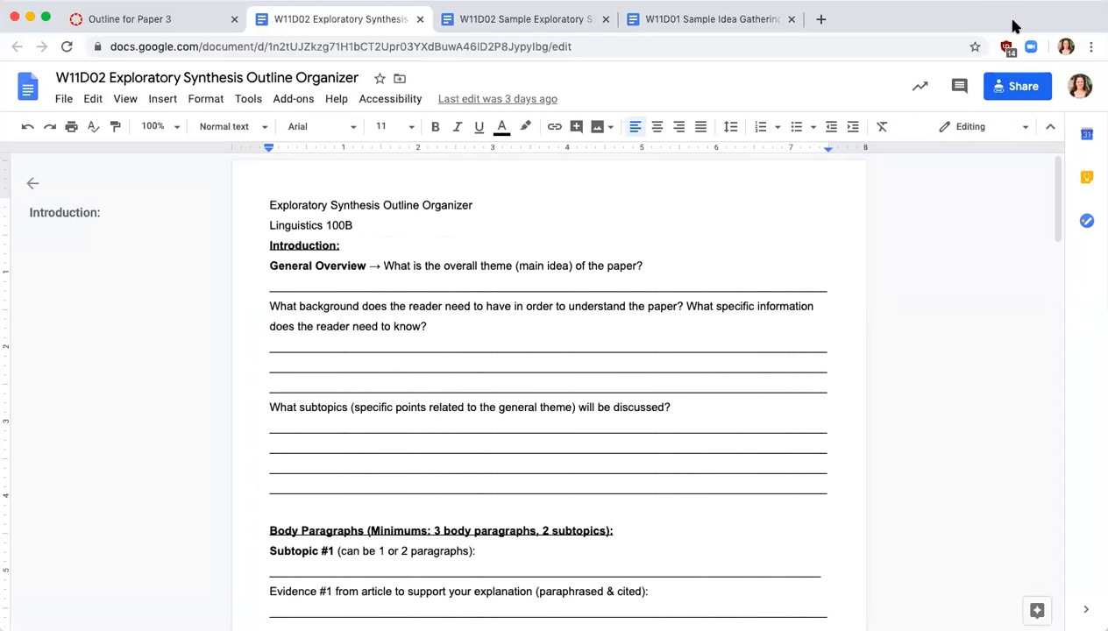
pyautogui.click(60, 101)
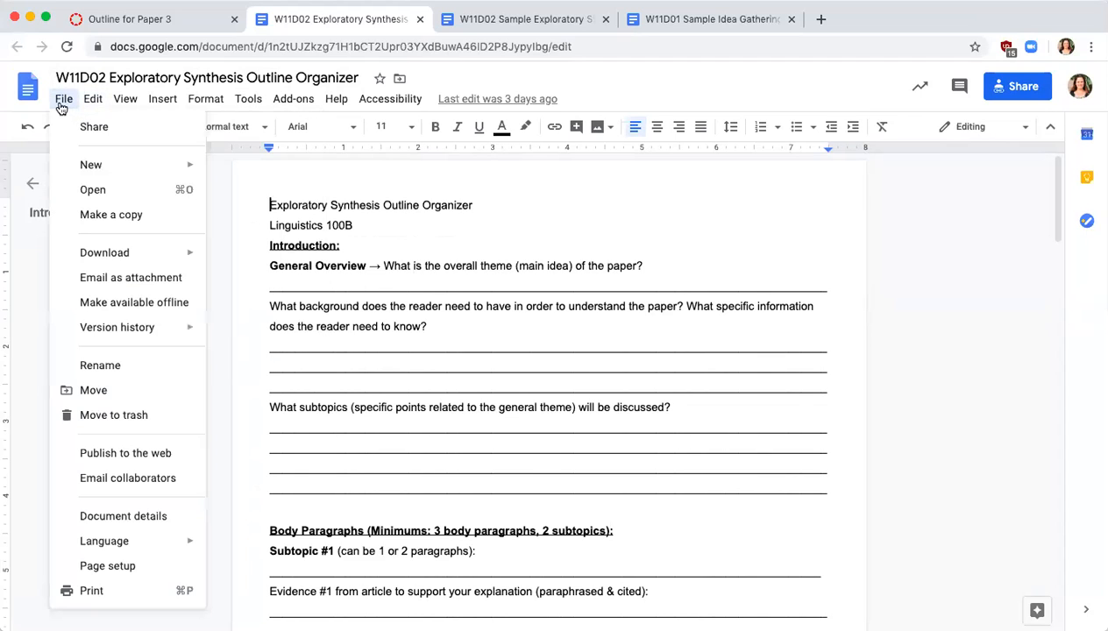
pyautogui.moveTo(104, 253)
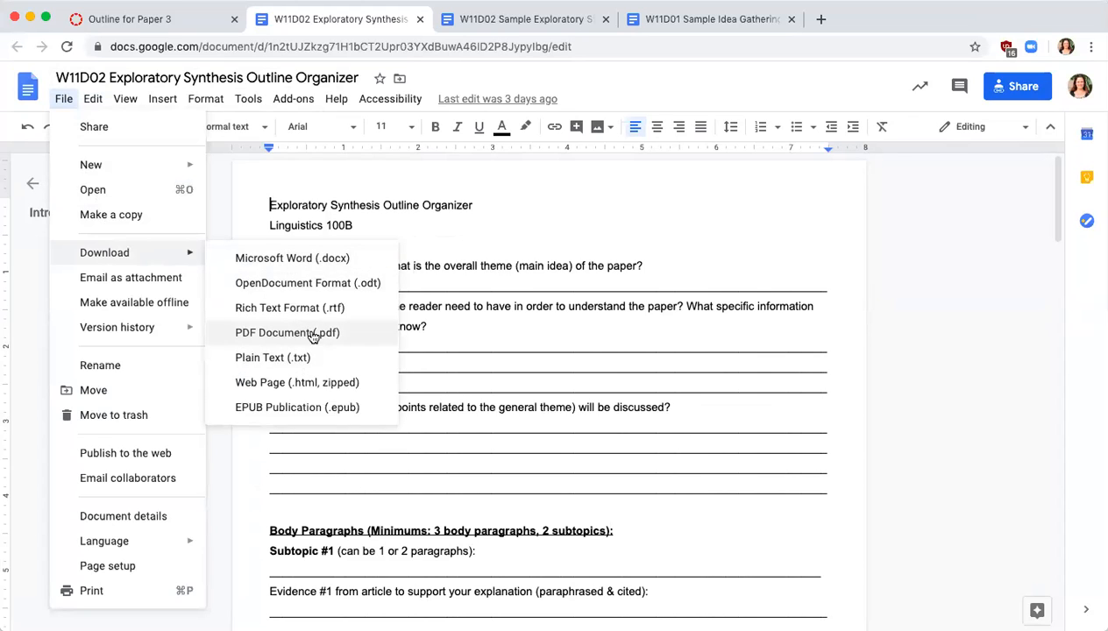
pyautogui.click(832, 191)
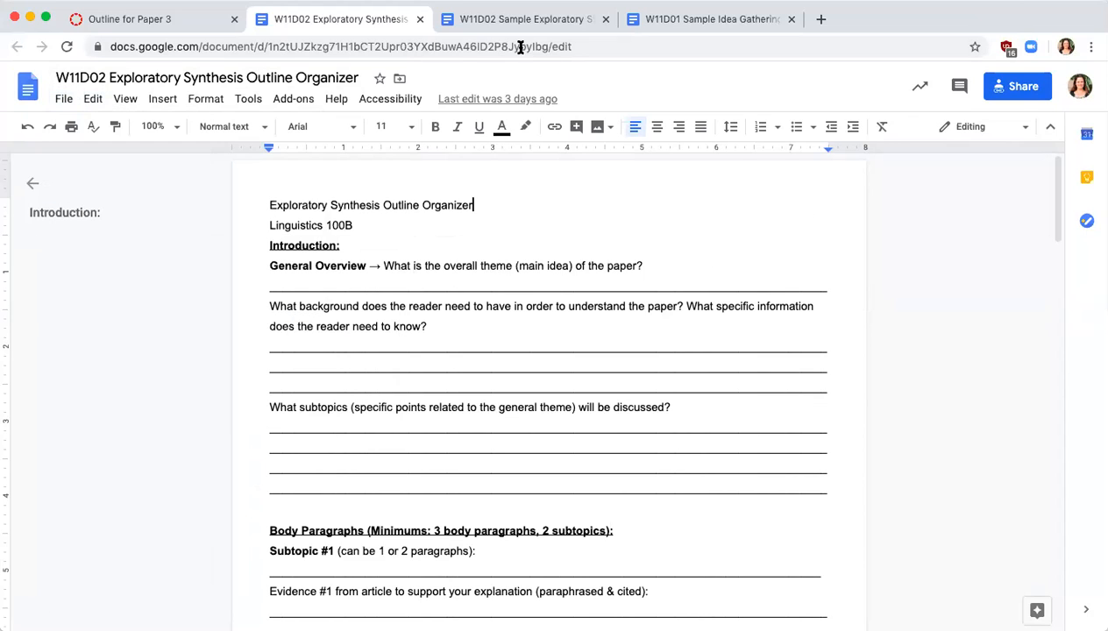
# - Look over the sample outline's introduction and body sections, and compare them with Part 3 of the idea gathering grid
pyautogui.click(517, 19)
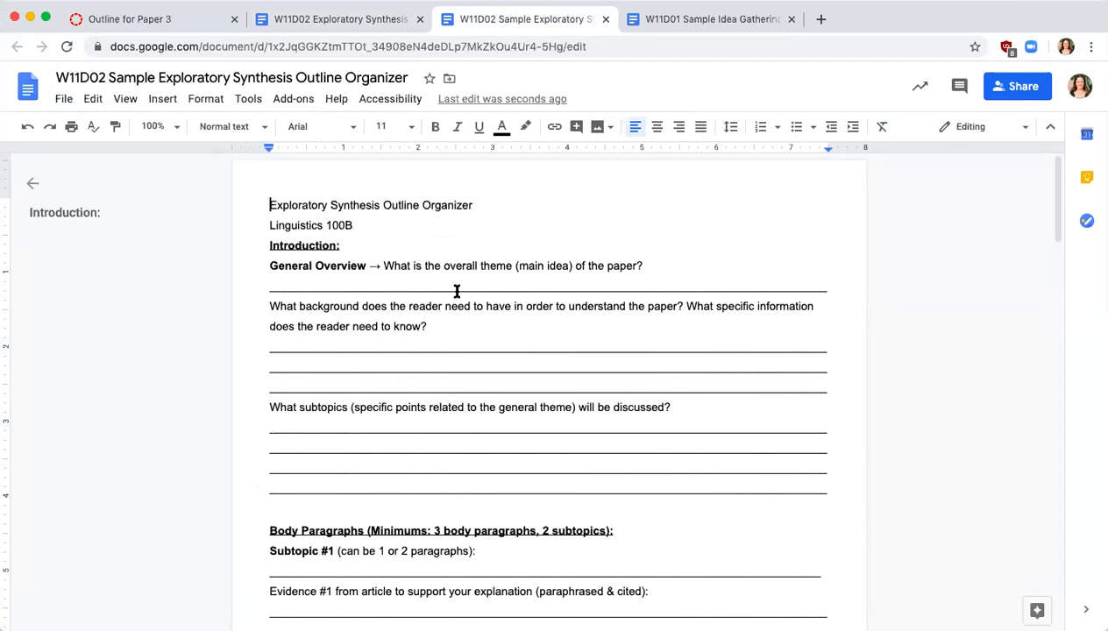
pyautogui.scroll(-3, 455, 290)
pyautogui.scroll(2, 455, 289)
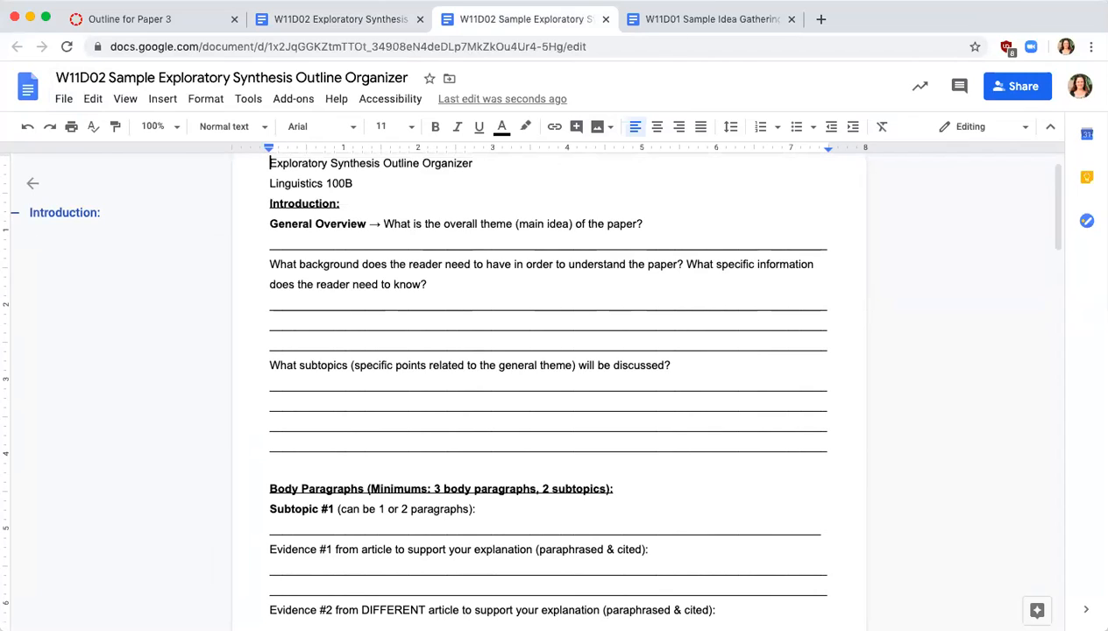
pyautogui.click(710, 20)
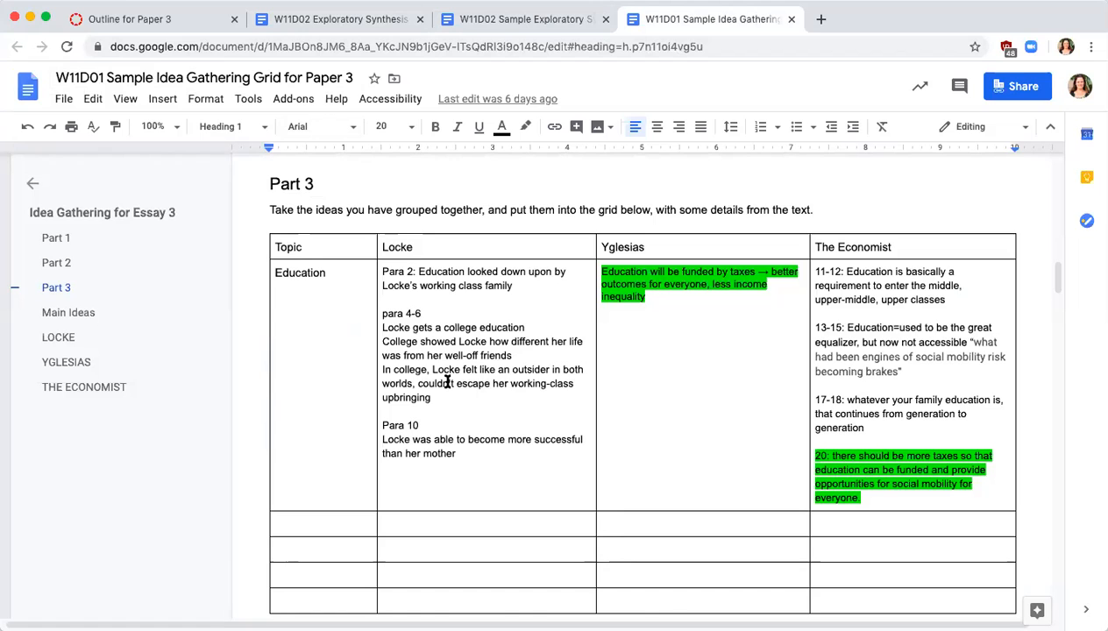
# - In the sample outline, replace the blank line for Subtopic #1 with "Education" directly after its label
pyautogui.click(561, 18)
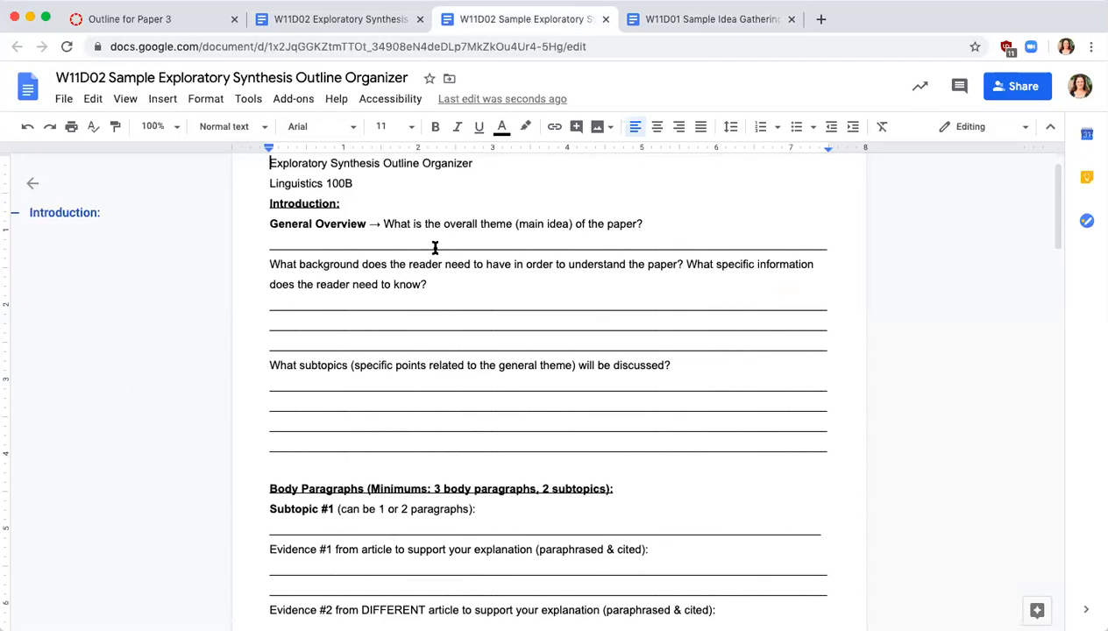
pyautogui.scroll(-5, 435, 248)
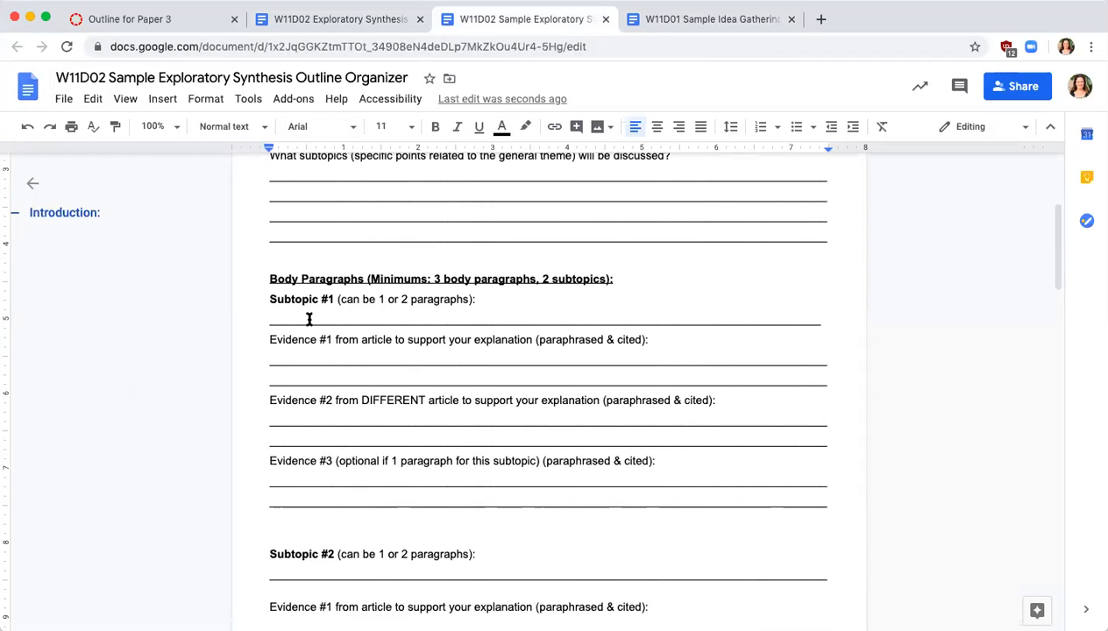
pyautogui.tripleClick(308, 319)
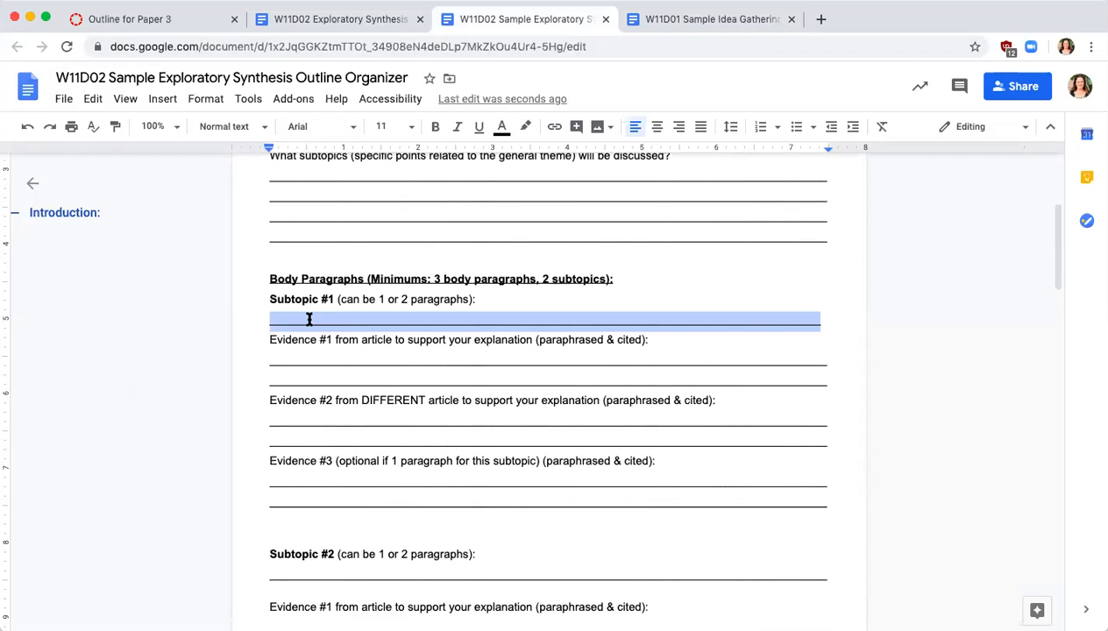
pyautogui.press('BackSpace')
pyautogui.press('BackSpace')
pyautogui.write('Edu')
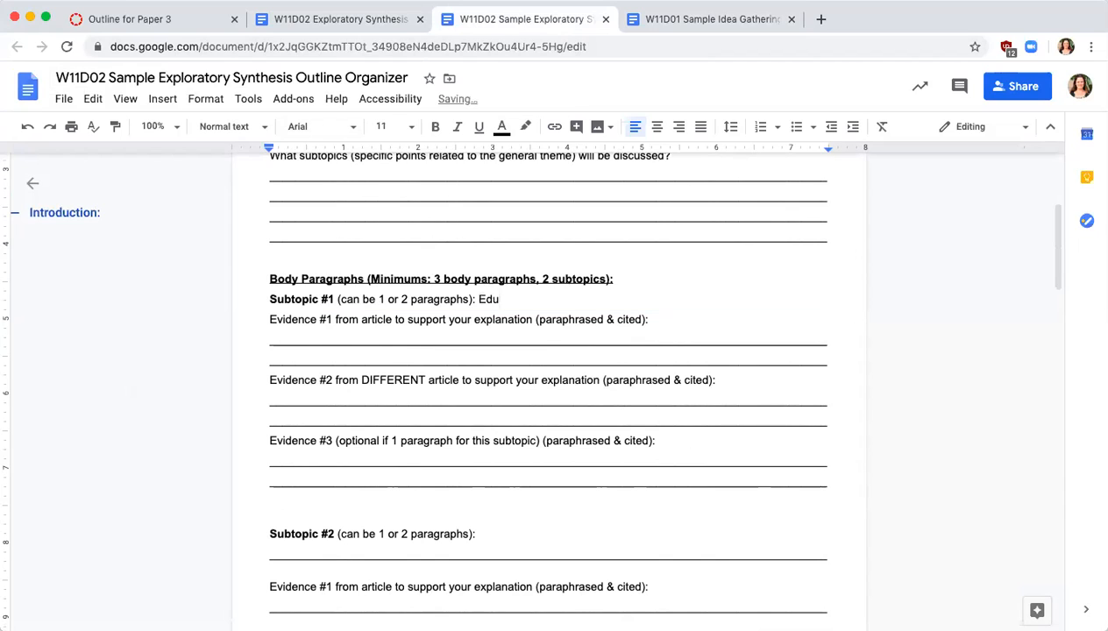
pyautogui.write('cation')
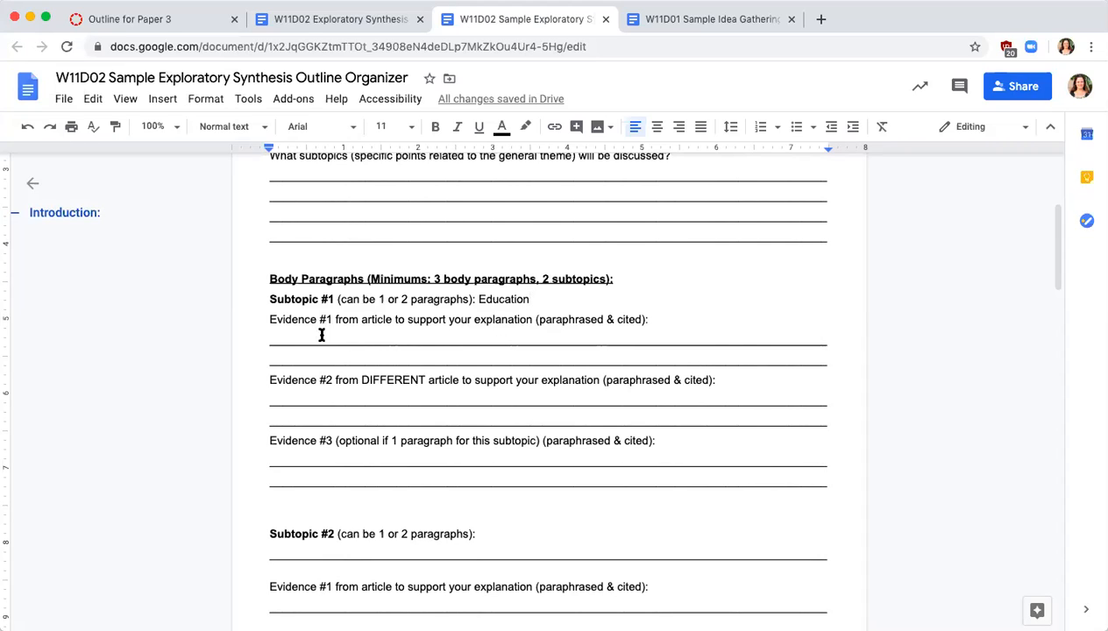
# - Replace the two underscore lines below Evidence #1 of Subtopic #1 with one empty line
pyautogui.click(271, 338)
pyautogui.hotkey('shift', 'Down')
pyautogui.hotkey('shift', 'Down')
pyautogui.hotkey('shift', 'Left')
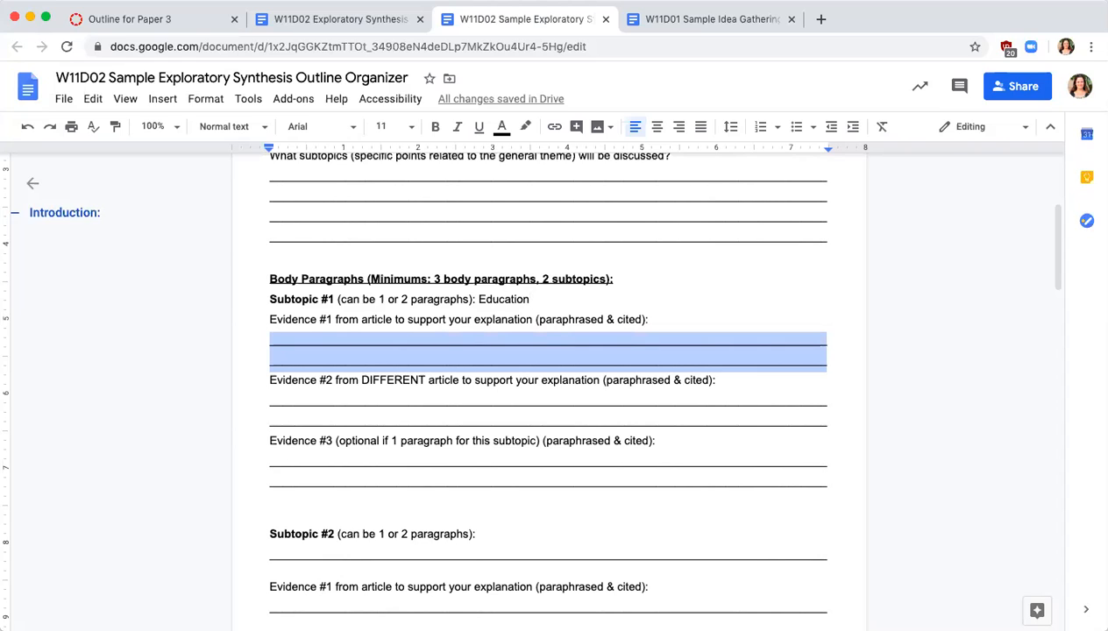
pyautogui.press('BackSpace')
pyautogui.press('BackSpace')
pyautogui.press('Return')
# - Clear the two underscore lines below Evidence #2 of Subtopic #1, keeping one empty line
pyautogui.press('Down')
pyautogui.press('Down')
pyautogui.hotkey('shift', 'Down')
pyautogui.hotkey('shift', 'Down')
pyautogui.hotkey('shift', 'Left')
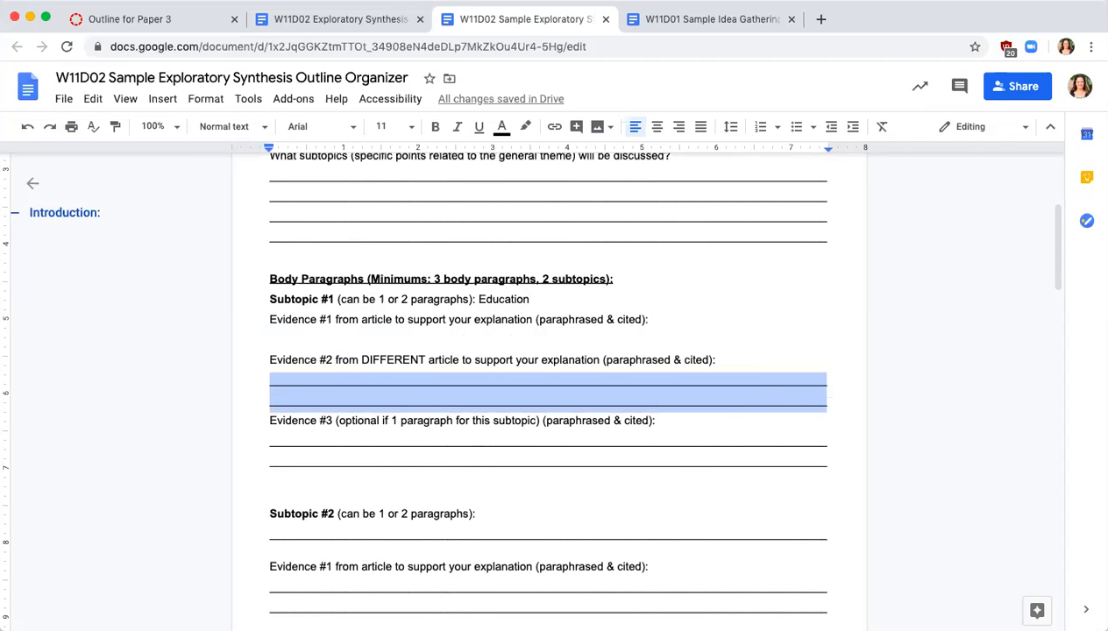
pyautogui.press('BackSpace')
# - Clear the two underscore lines below the optional Evidence #3 of Subtopic #1, keeping an empty line
pyautogui.press('Down')
pyautogui.press('Down')
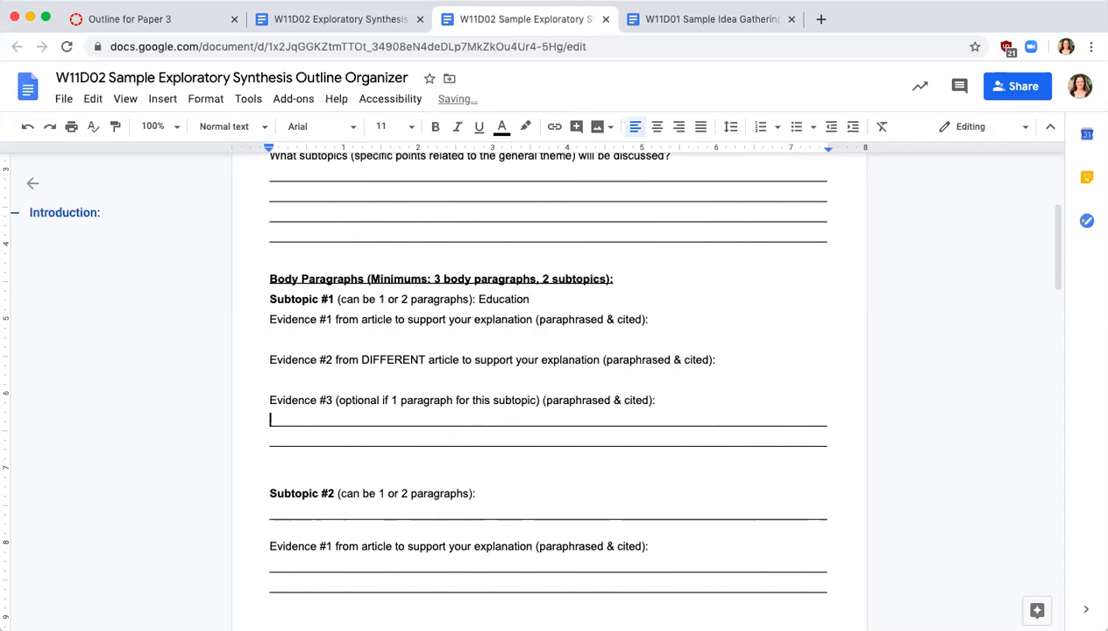
pyautogui.hotkey('shift', 'Down')
pyautogui.hotkey('shift', 'Down')
pyautogui.hotkey('shift', 'Left')
pyautogui.press('BackSpace')
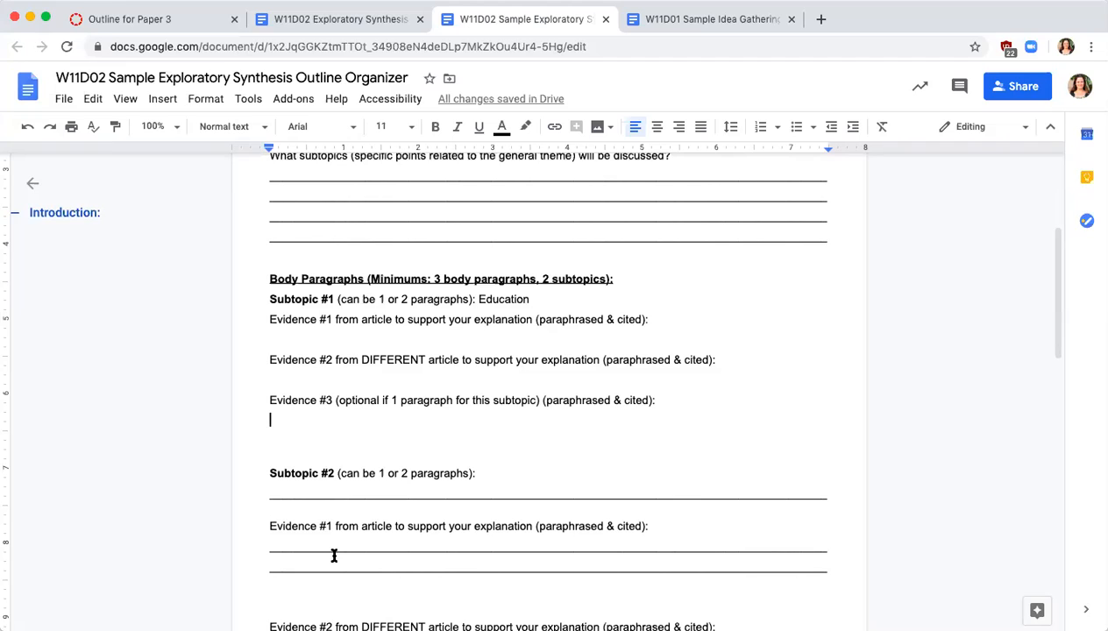
# - Add "(inequality & social class)" after Education in Subtopic #1
pyautogui.click(311, 342)
pyautogui.click(552, 299)
pyautogui.write('(in')
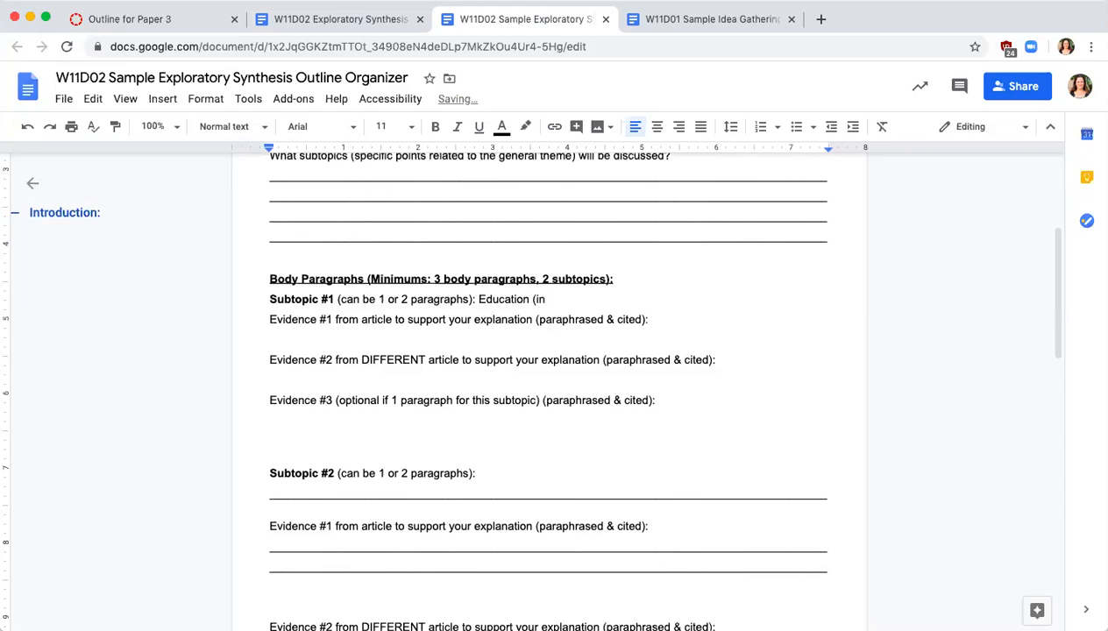
pyautogui.write('equalit')
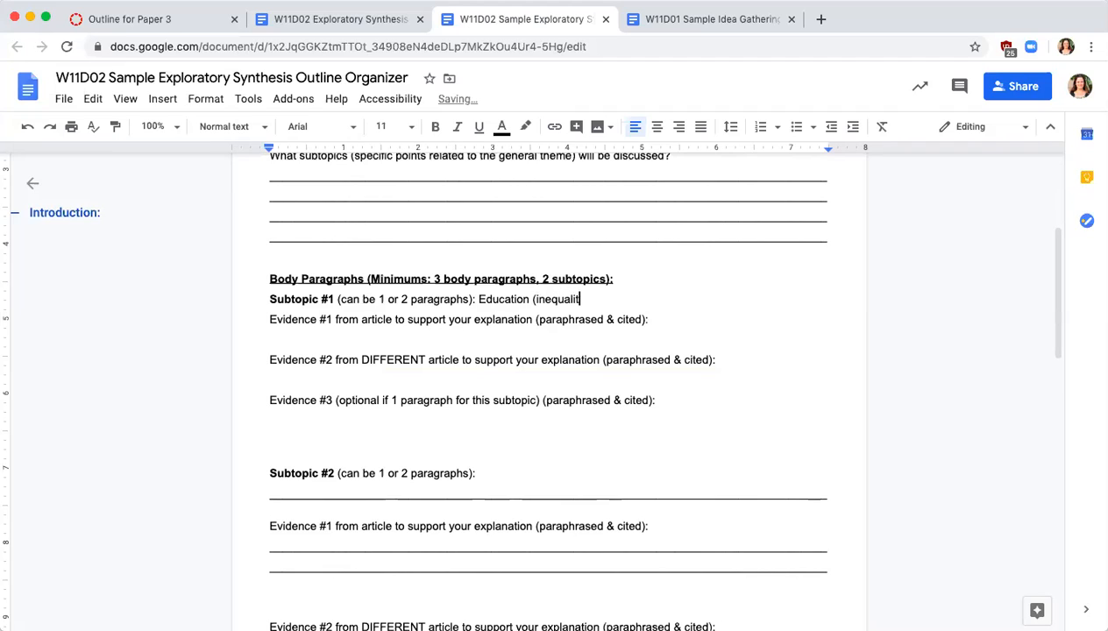
pyautogui.write('y & social class)')
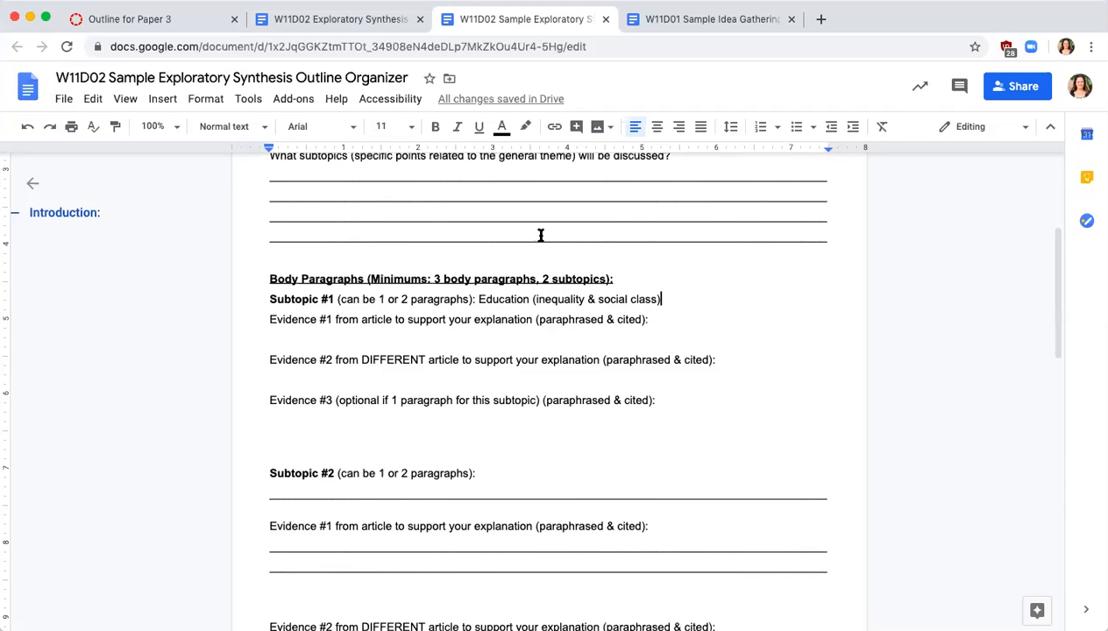
# - Close the original, uncopied W11D02 Exploratory Synthesis Outline Organizer document
pyautogui.click(354, 28)
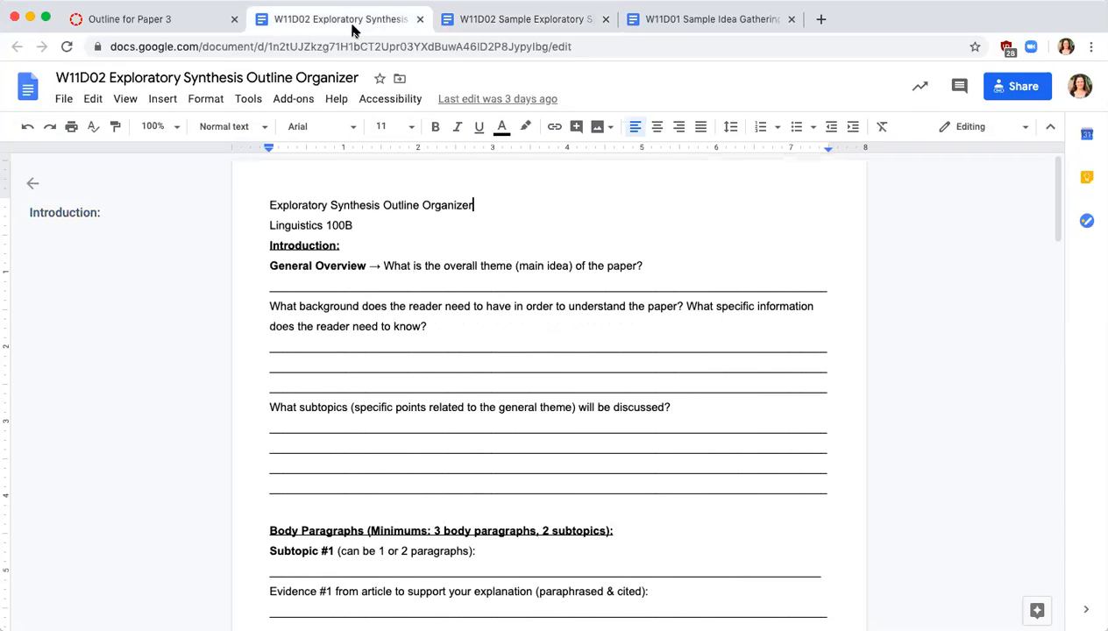
pyautogui.click(420, 19)
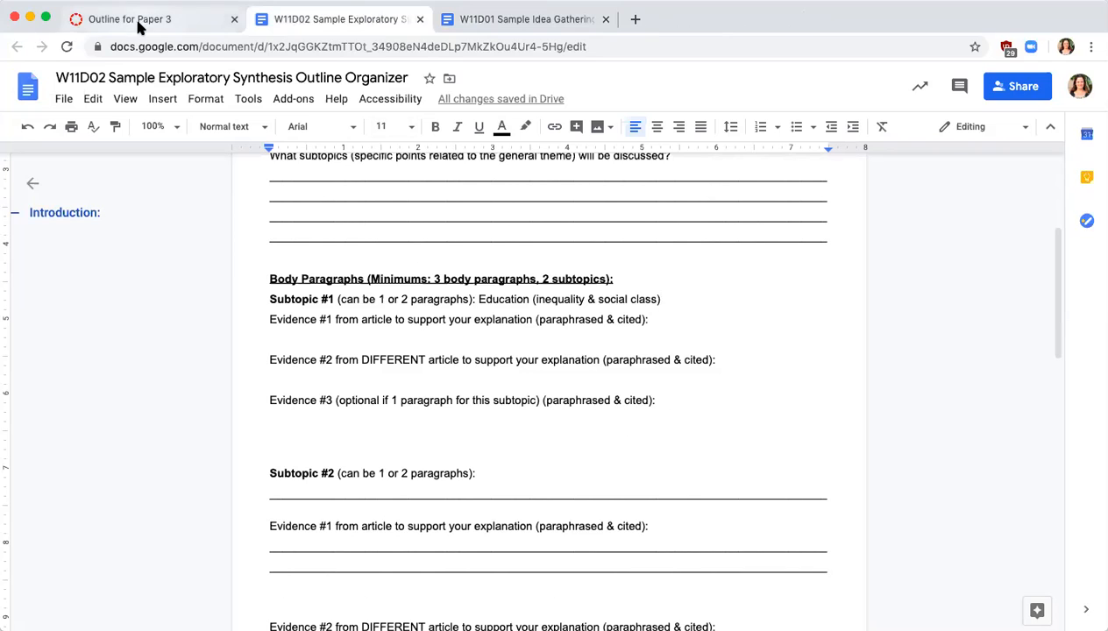
# - Review the Education notes for Locke, Yglesias and The Economist in Part 3 of the idea gathering grid
pyautogui.click(524, 22)
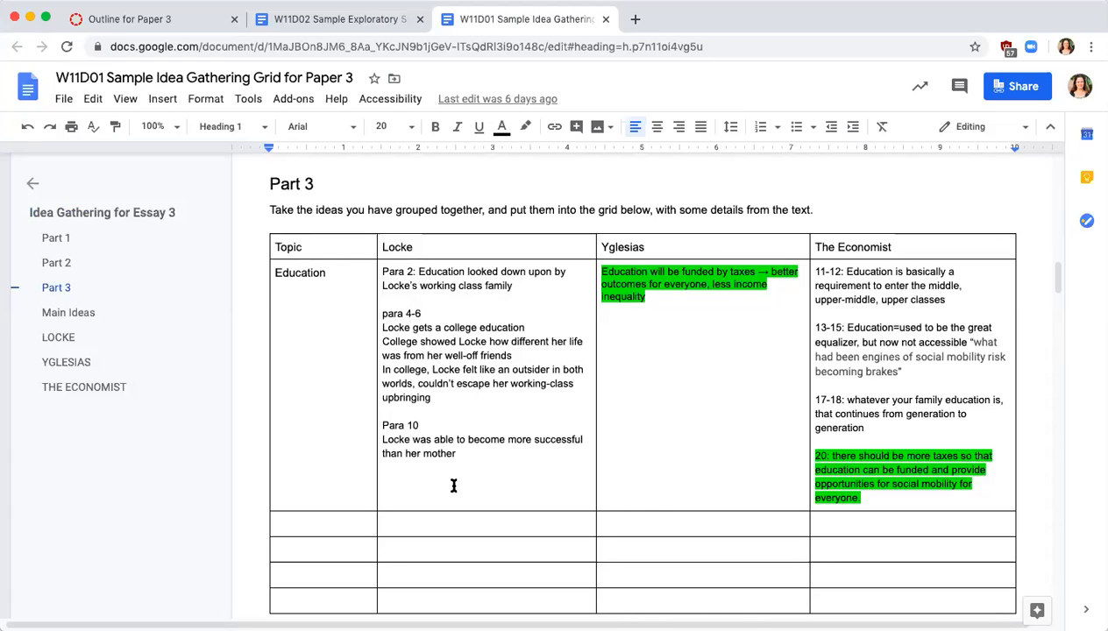
pyautogui.tripleClick(446, 285)
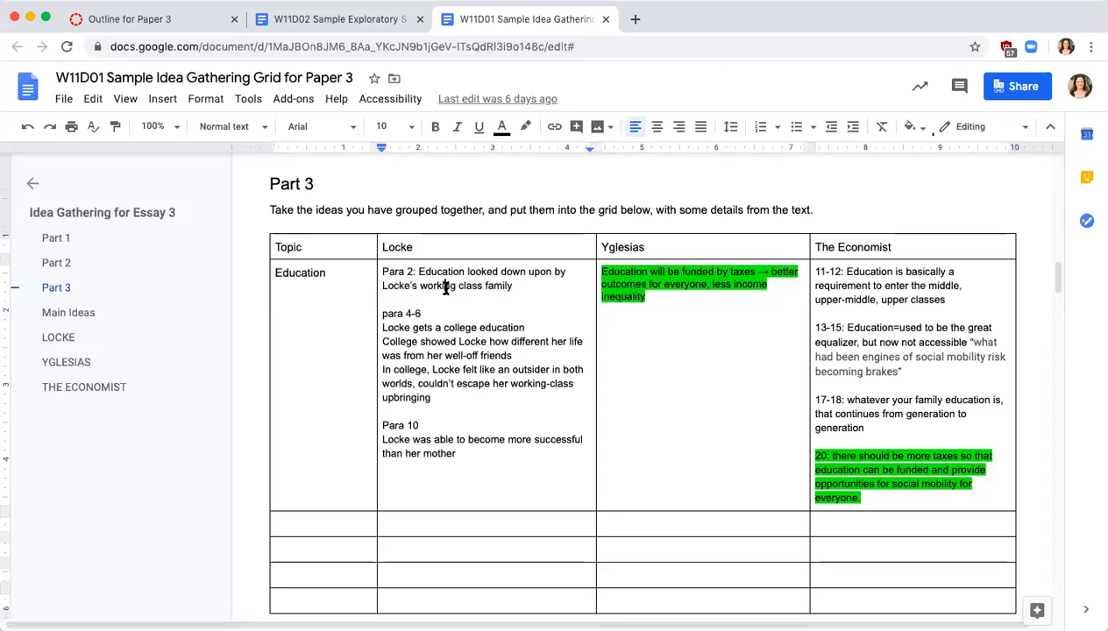
pyautogui.tripleClick(428, 450)
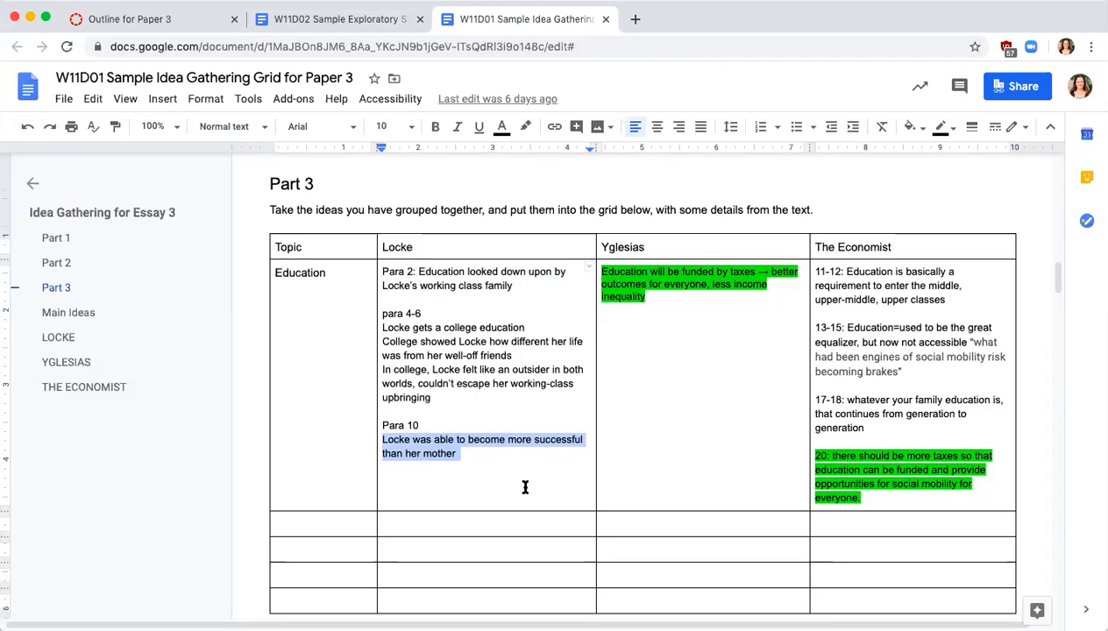
pyautogui.tripleClick(662, 273)
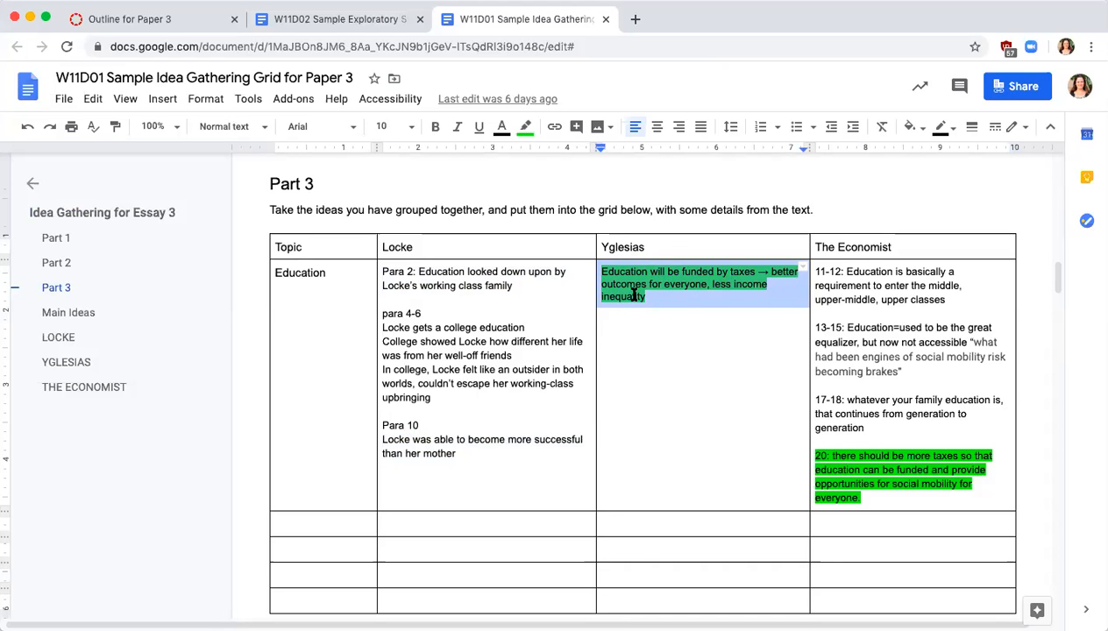
pyautogui.tripleClick(889, 283)
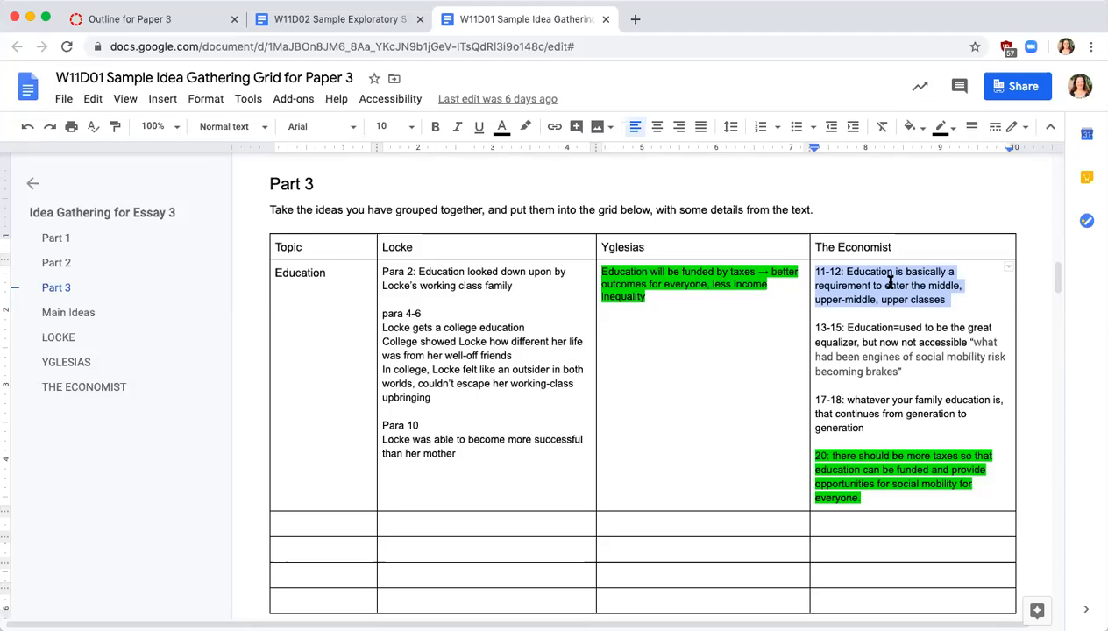
pyautogui.tripleClick(885, 348)
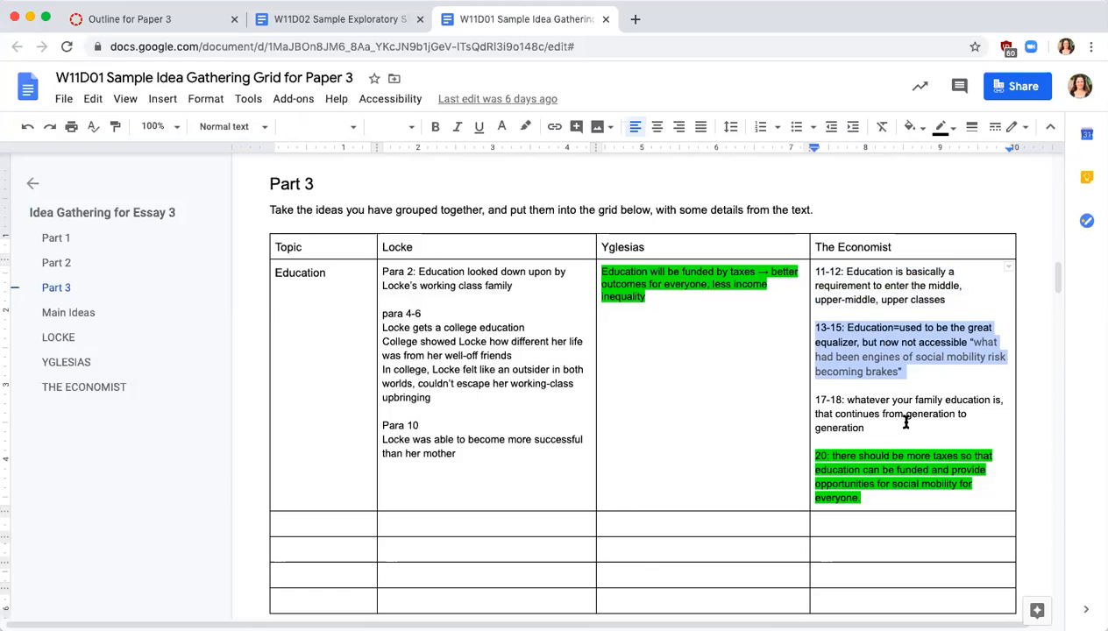
pyautogui.tripleClick(873, 462)
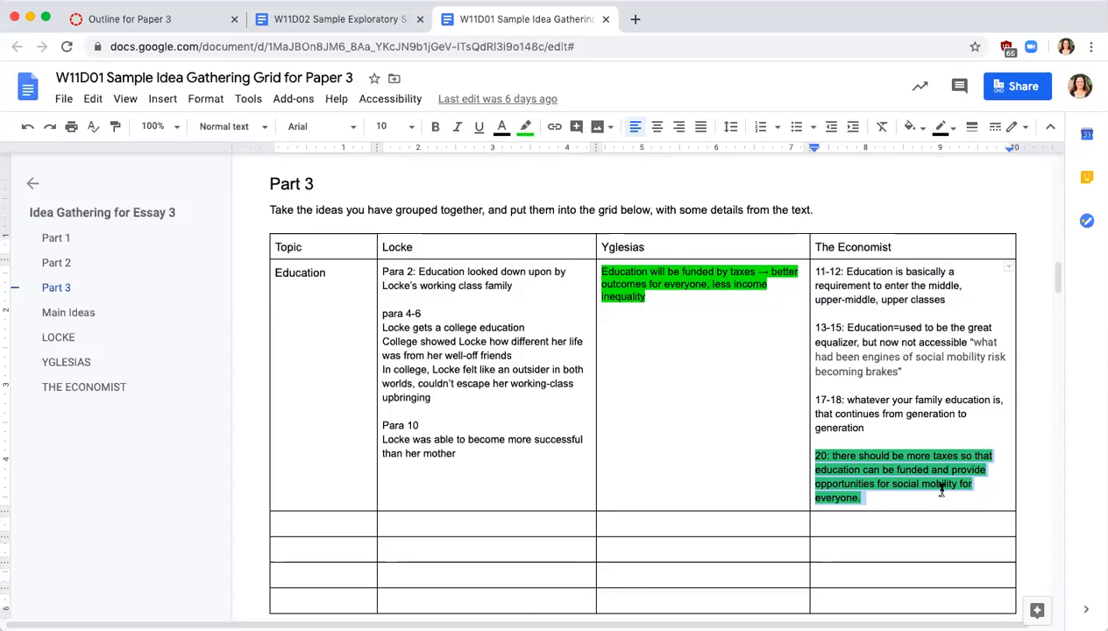
pyautogui.click(931, 348)
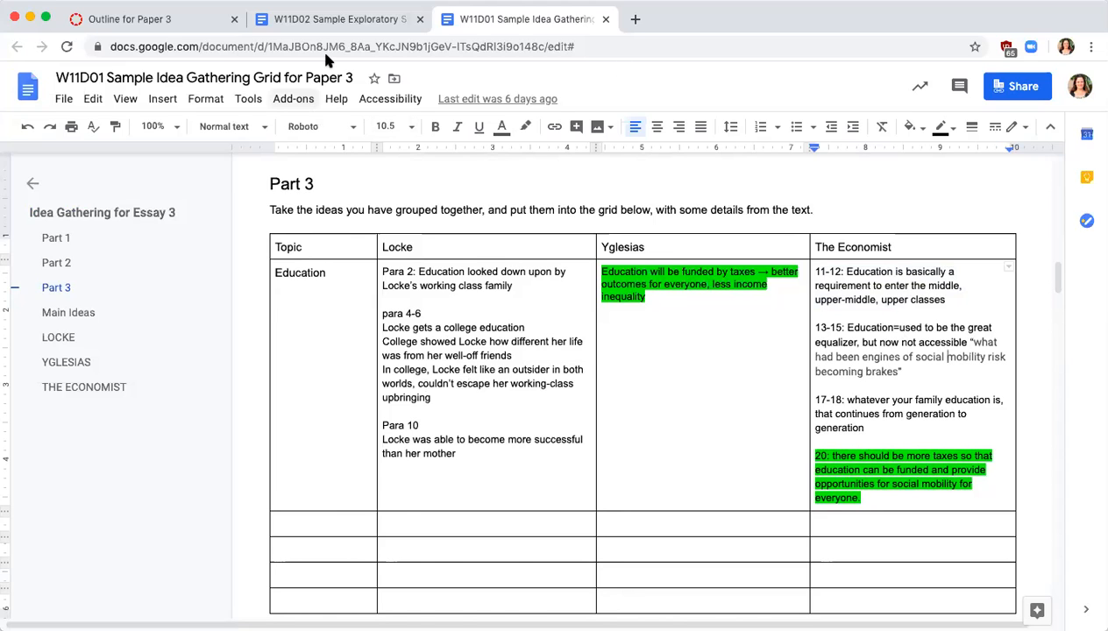
# - In the outline organizer, insert "can help people have better lives, but it needs to be more widely available" after Education in Subtopic #1
pyautogui.click(340, 19)
pyautogui.tripleClick(561, 301)
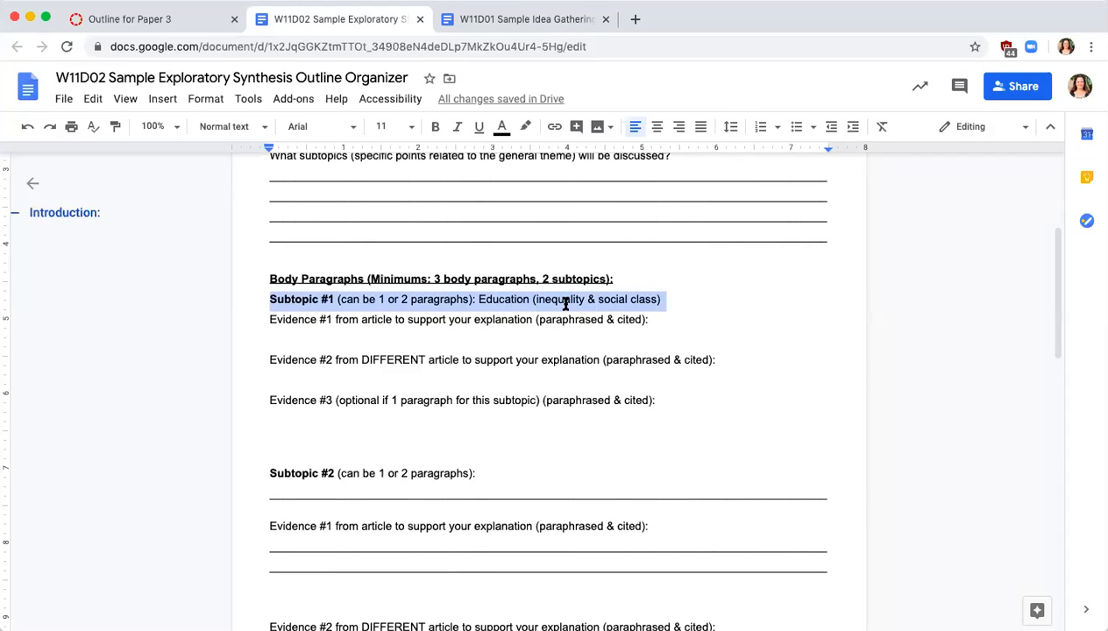
pyautogui.click(678, 297)
pyautogui.press('Left')
pyautogui.press('Left')
pyautogui.press('Left')
pyautogui.press('Left')
pyautogui.press('Left')
pyautogui.press('Left')
pyautogui.press('Left')
pyautogui.press('Left')
pyautogui.press('Left')
pyautogui.press('Left')
pyautogui.press('Left')
pyautogui.press('Left')
pyautogui.press('Left')
pyautogui.press('Left')
pyautogui.press('Left')
pyautogui.press('Left')
pyautogui.press('Left')
pyautogui.press('Left')
pyautogui.press('Left')
pyautogui.press('Left')
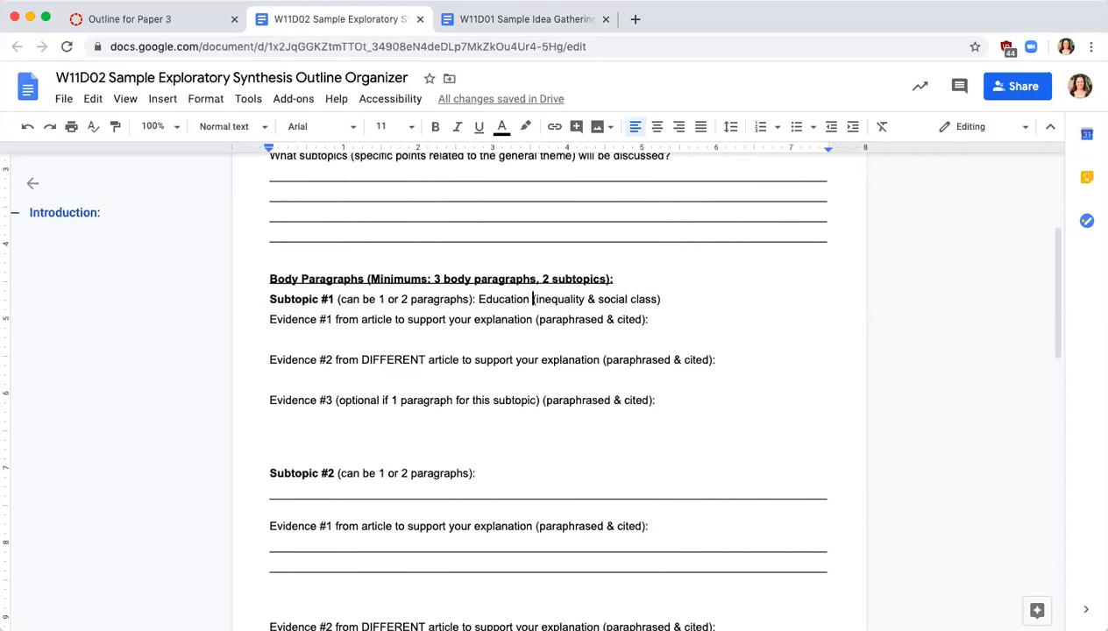
pyautogui.write('can help people,')
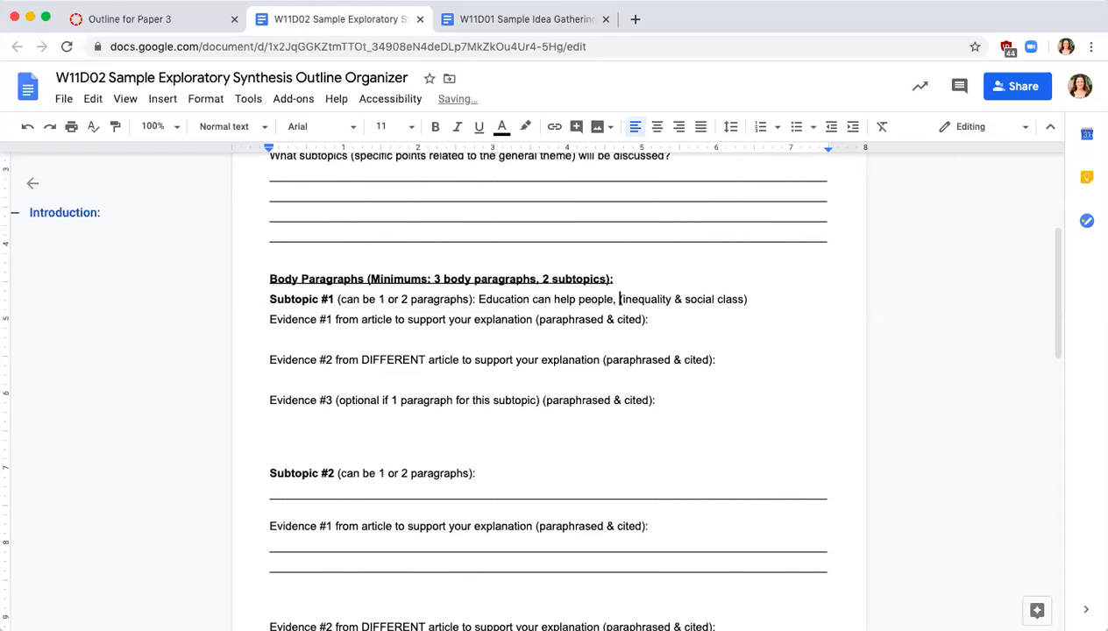
pyautogui.press('BackSpace')
pyautogui.press('BackSpace')
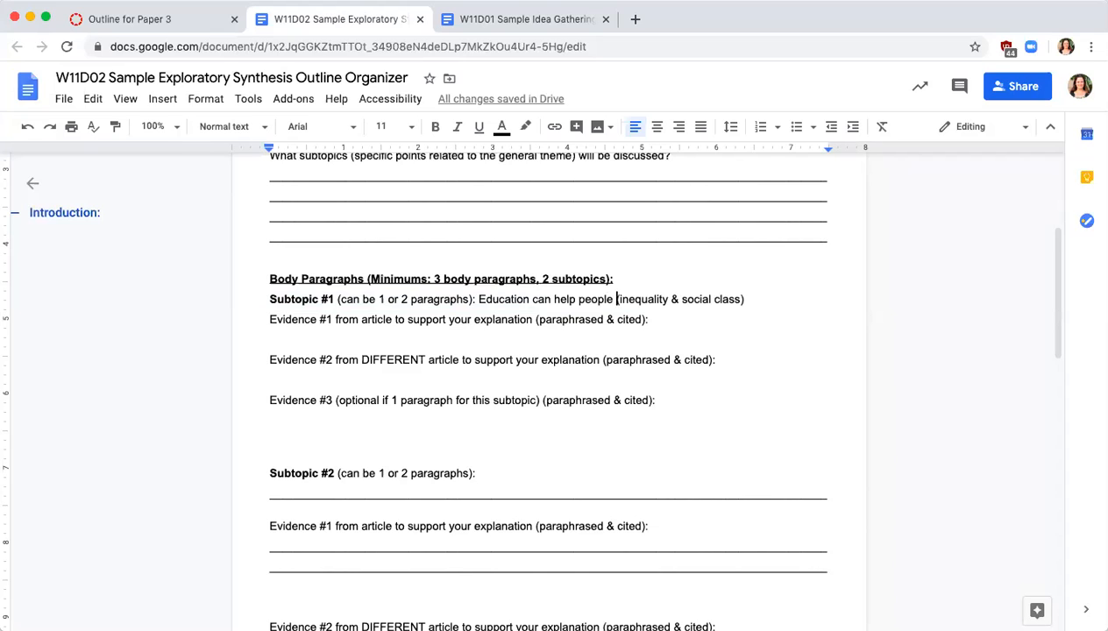
pyautogui.write('haveb')
pyautogui.press('BackSpace')
pyautogui.write('better live')
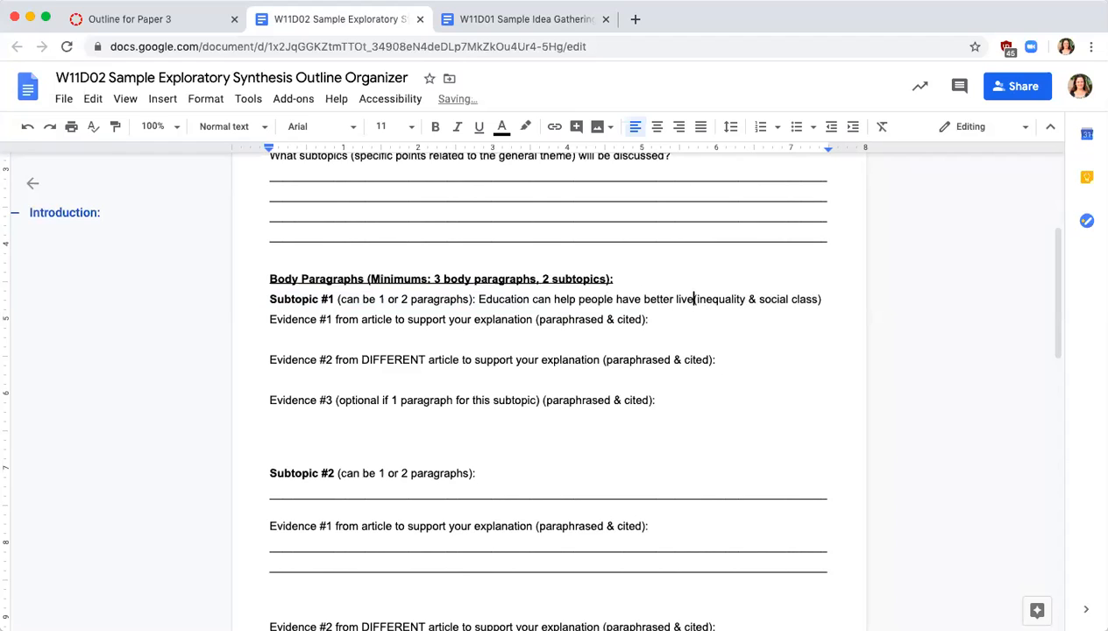
pyautogui.write('s, but it needs')
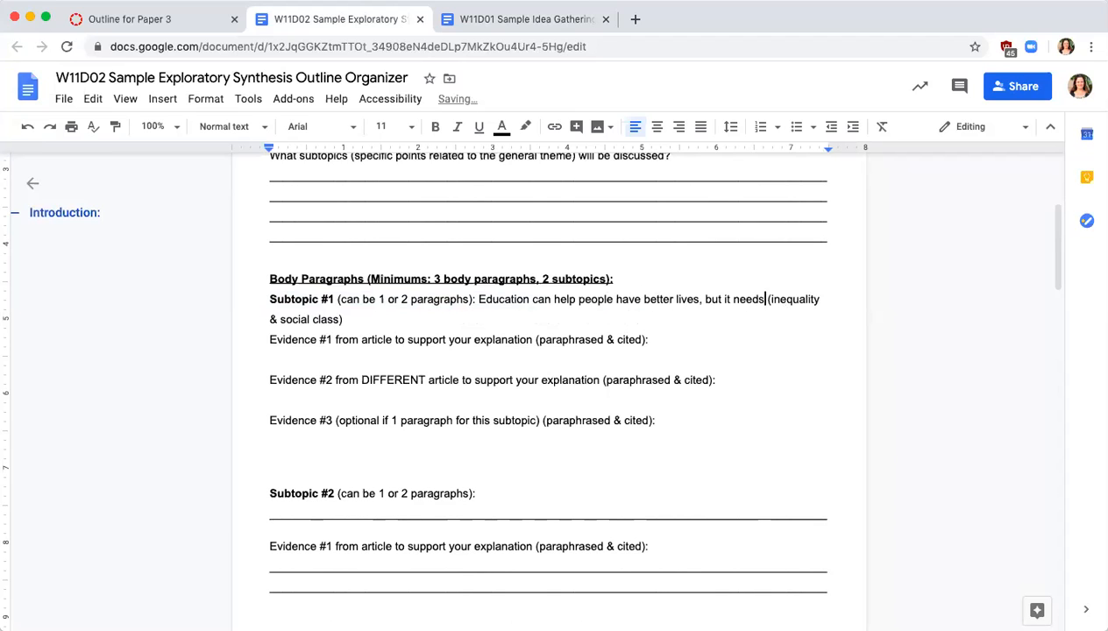
pyautogui.write(' to be more widely available')
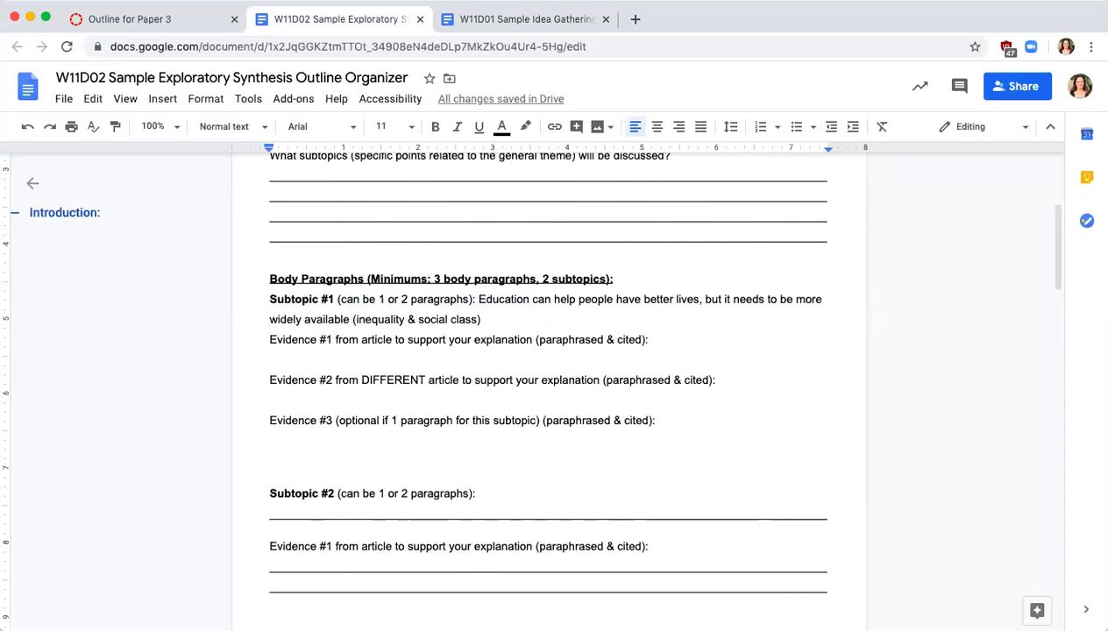
# - Enter "Locke improved her life/class by getting an education" under Evidence #1 of Subtopic #1
pyautogui.click(501, 355)
pyautogui.write('Locke imp')
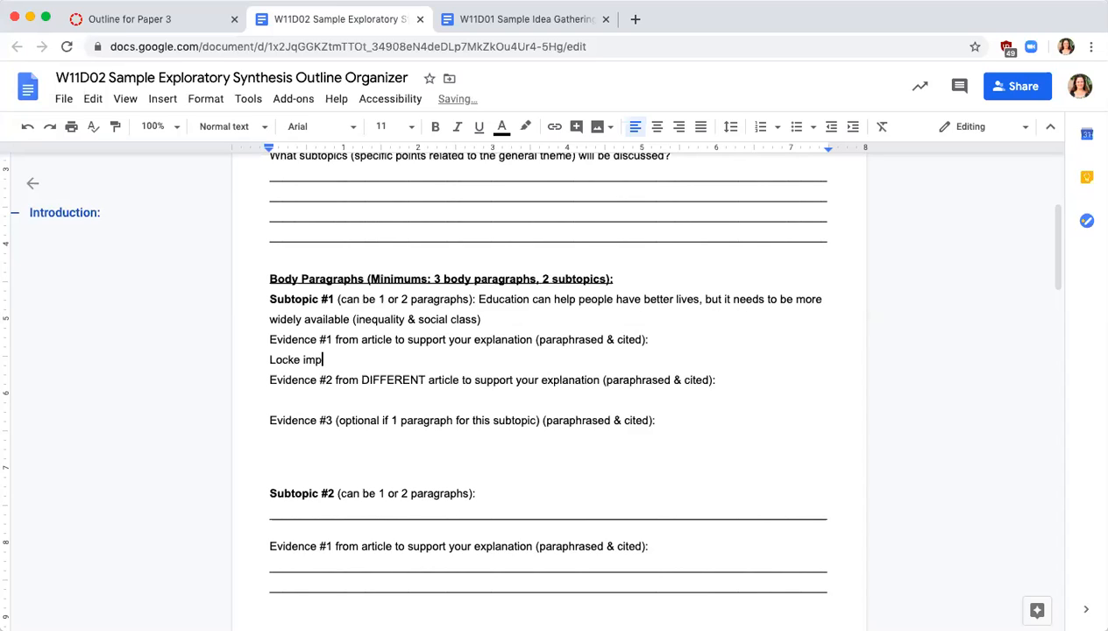
pyautogui.write('roved her life/class by g')
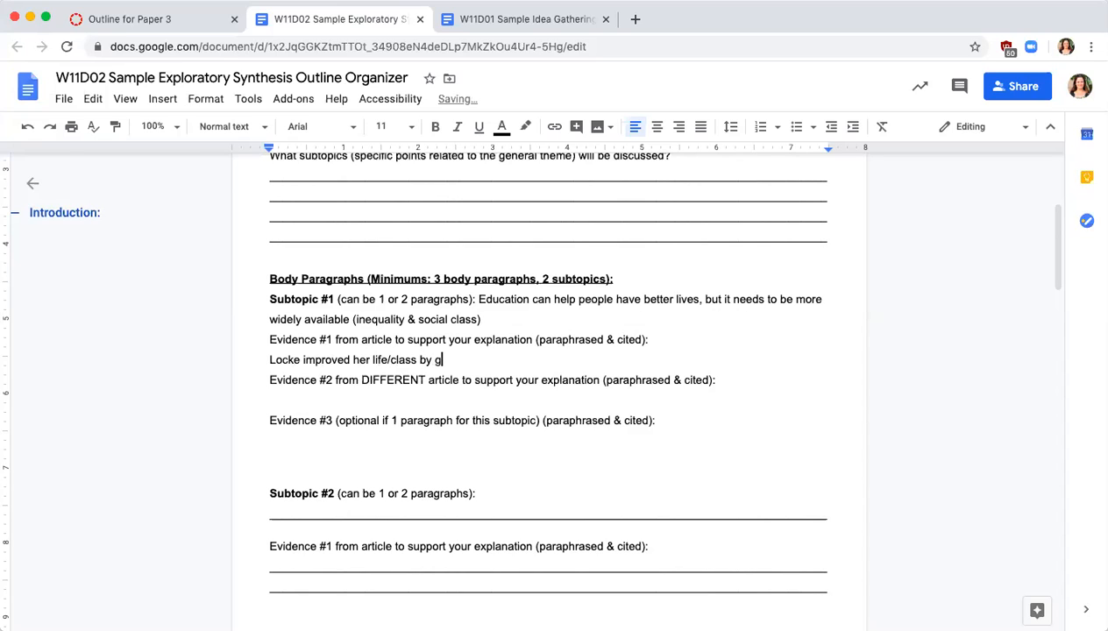
pyautogui.write('etting an education')
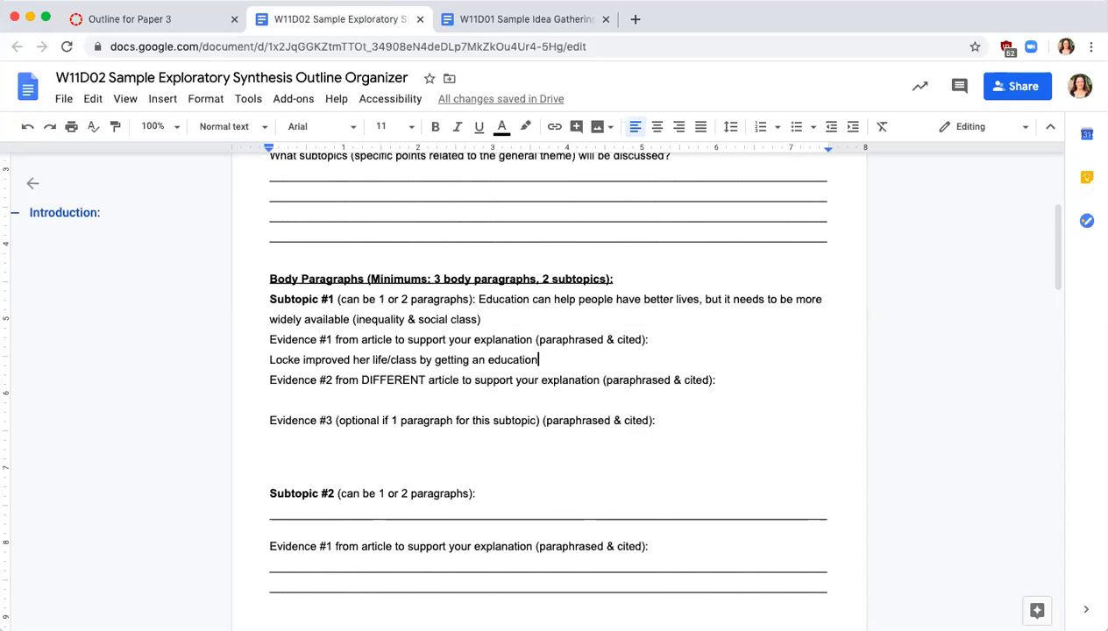
pyautogui.write('(')
pyautogui.press('BackSpace')
# - Enter "Education is becoming more stratified" under Evidence #2 of Subtopic #1
pyautogui.press('Down')
pyautogui.press('Down')
pyautogui.write('Ev')
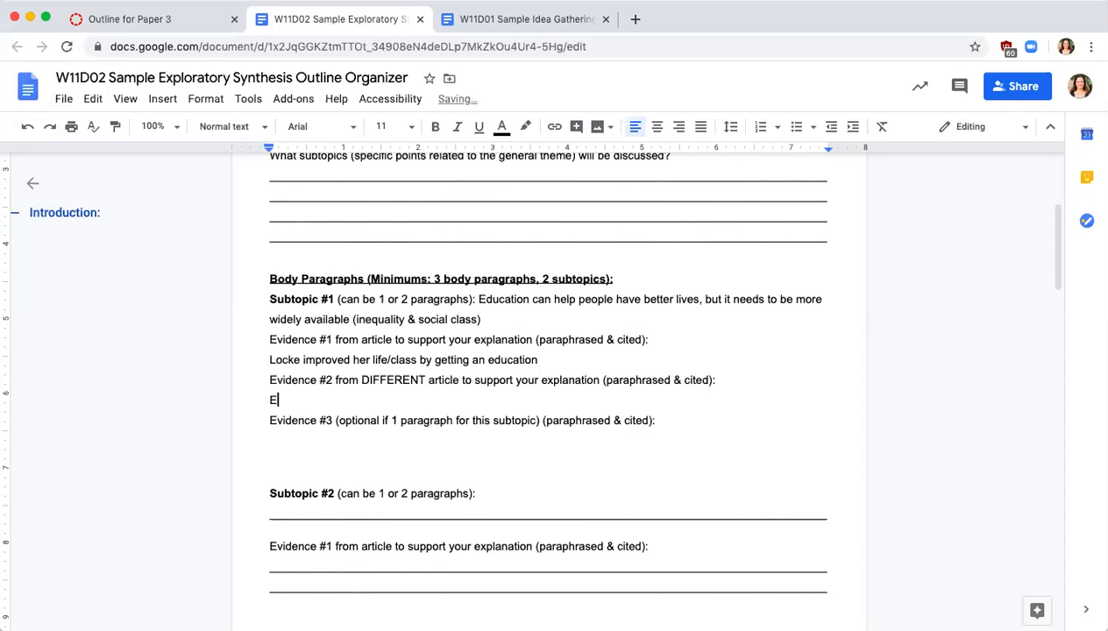
pyautogui.press('BackSpace')
pyautogui.press('BackSpace')
pyautogui.write('Education is becoming')
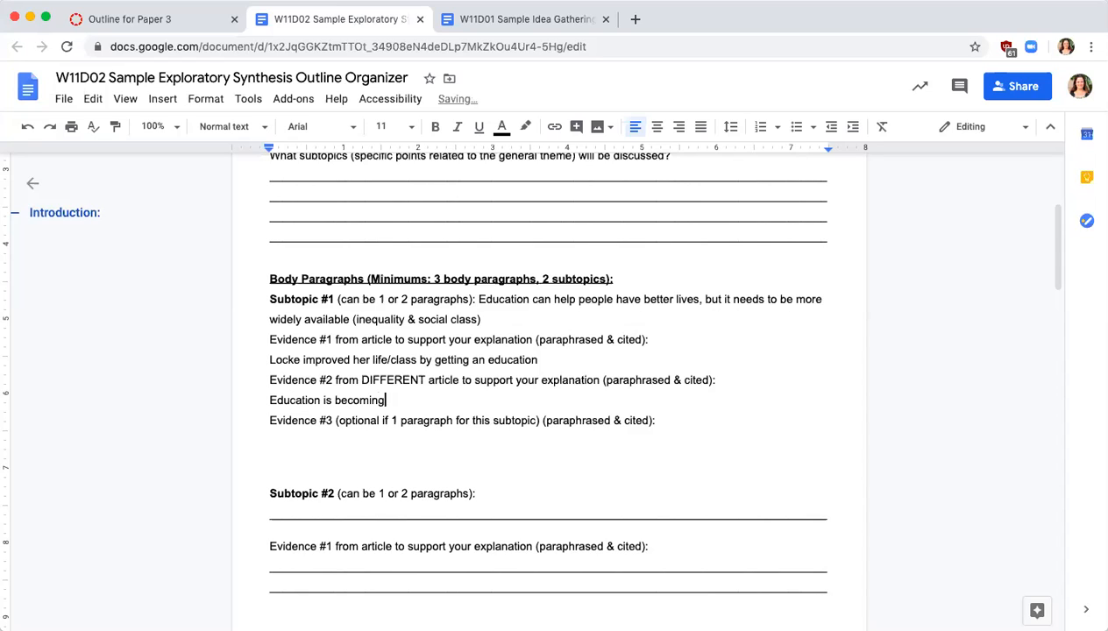
pyautogui.write(' more stratified (poor educatio')
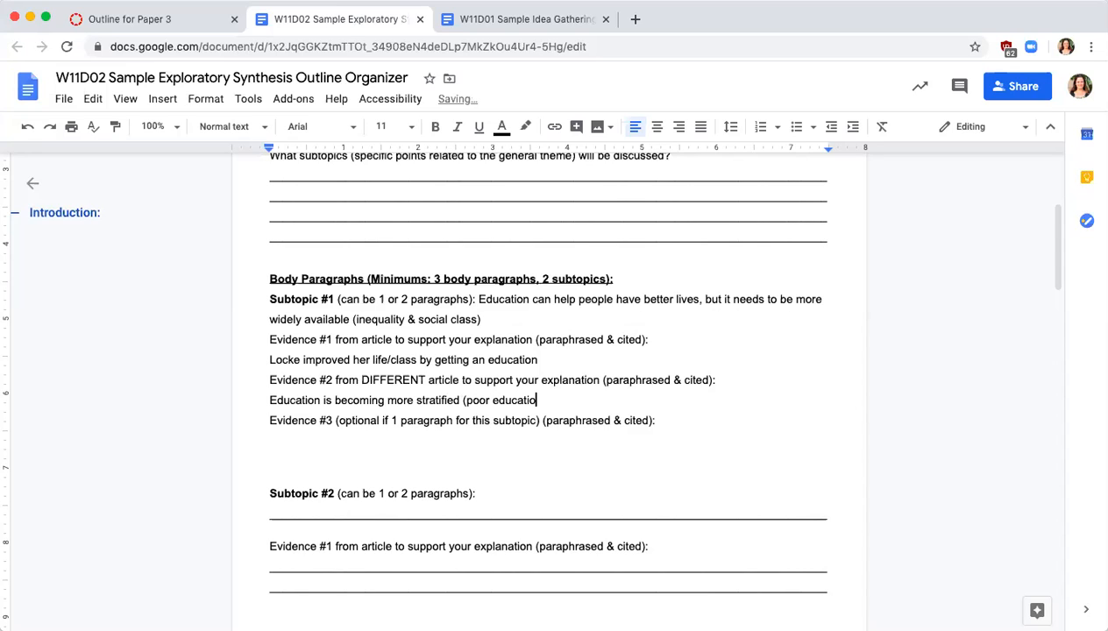
pyautogui.write('n becoming worse, right')
pyautogui.hotkey('alt', 'shift', 'Left')
pyautogui.hotkey('alt', 'shift', 'Left')
pyautogui.hotkey('alt', 'shift', 'Left')
pyautogui.hotkey('alt', 'shift', 'Left')
pyautogui.hotkey('alt', 'shift', 'Left')
pyautogui.hotkey('alt', 'shift', 'Left')
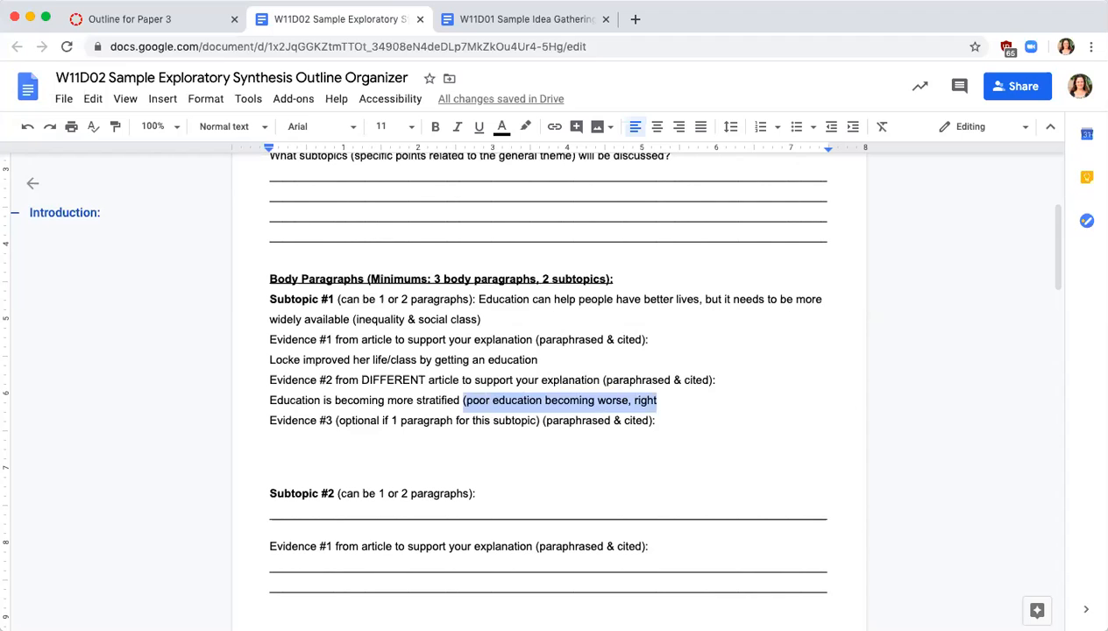
pyautogui.press('BackSpace')
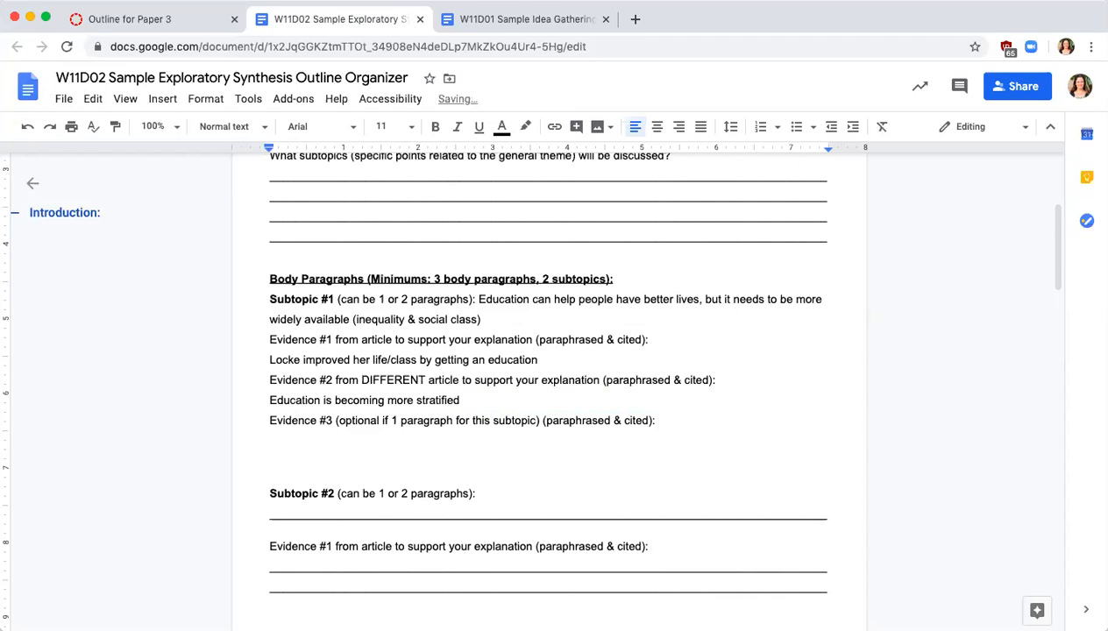
# - Look up the word "stratified" with a Google search in a new browser tab
pyautogui.press('super+t')
pyautogui.write('e')
pyautogui.press('BackSpace')
pyautogui.press('BackSpace')
pyautogui.write('strat')
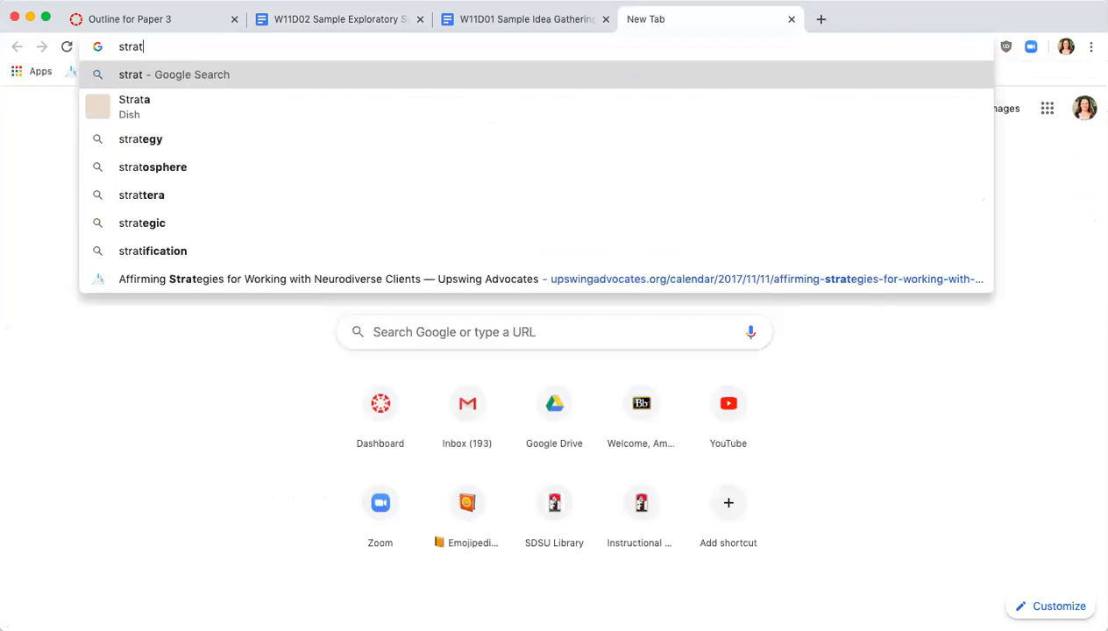
pyautogui.write('i')
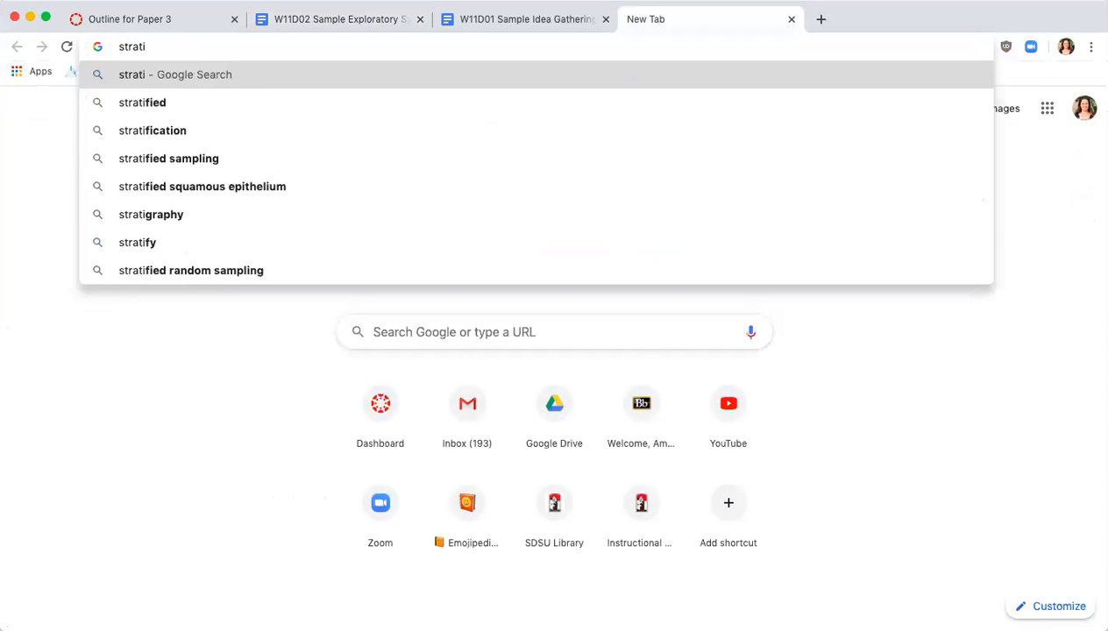
pyautogui.press('Down')
pyautogui.press('Return')
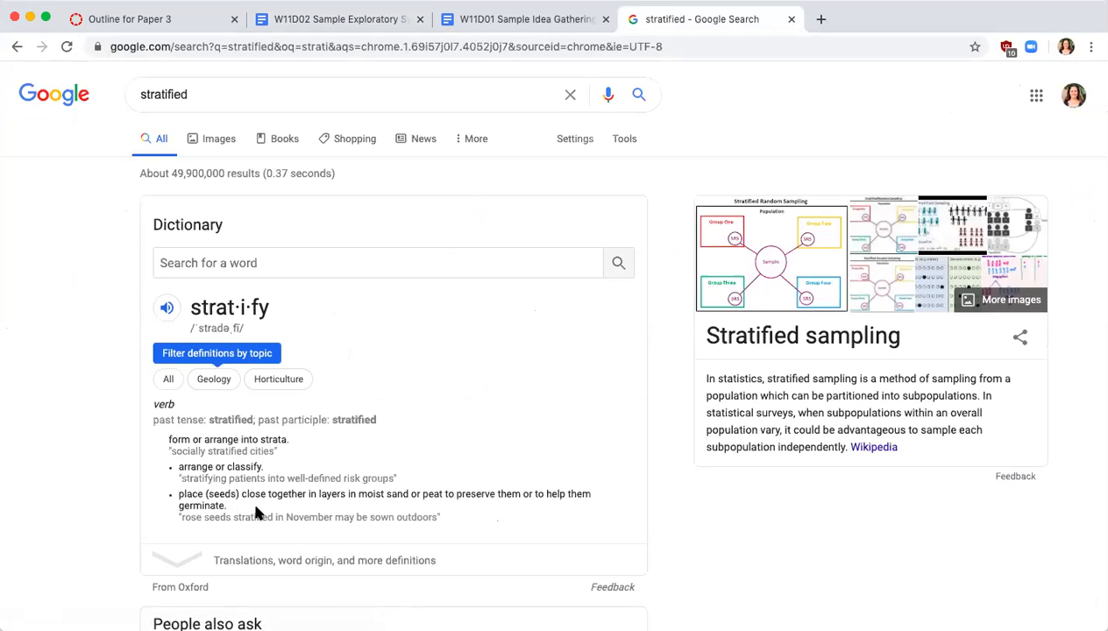
# - Back in the outline organizer, add "(where people stay in the class that they are born into)" after "stratified" in Evidence #2
pyautogui.click(548, 21)
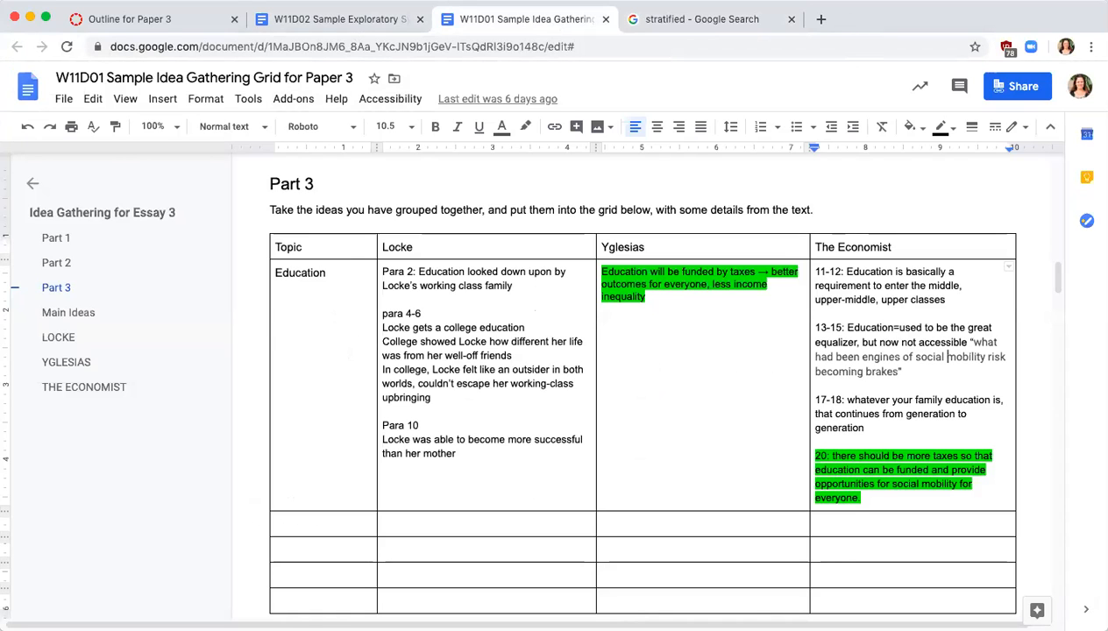
pyautogui.click(375, 19)
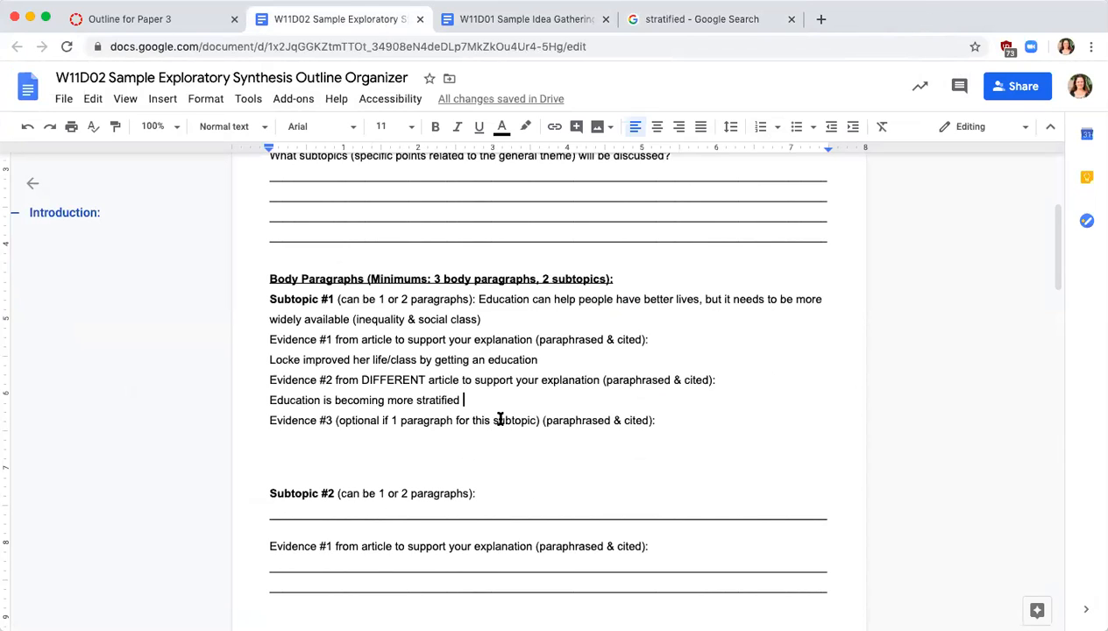
pyautogui.write('(where peop')
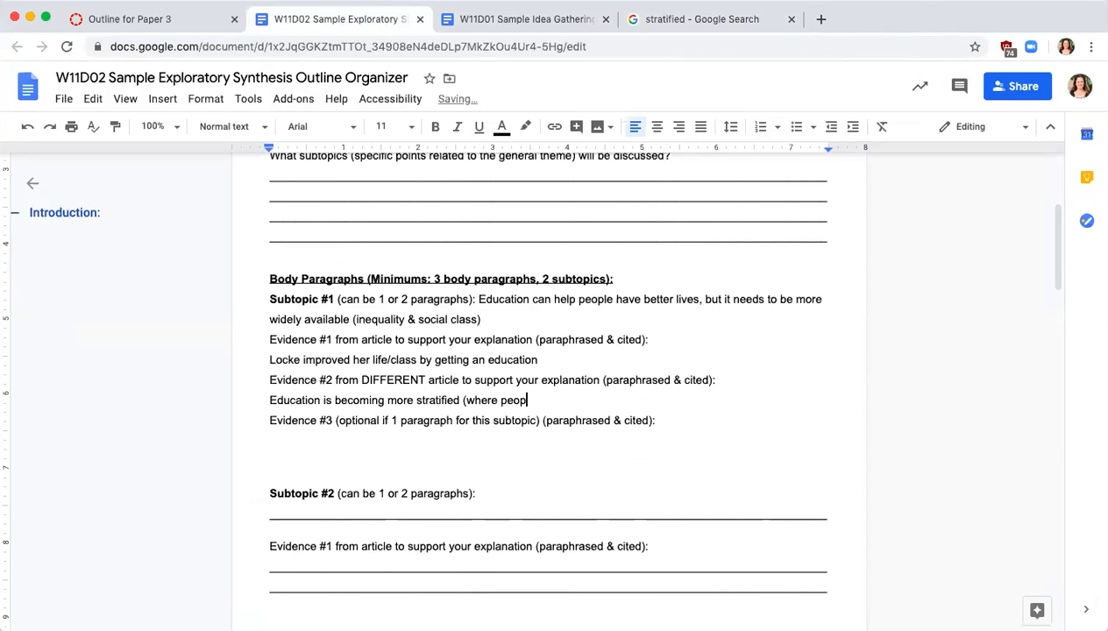
pyautogui.write('le stay in the class that ')
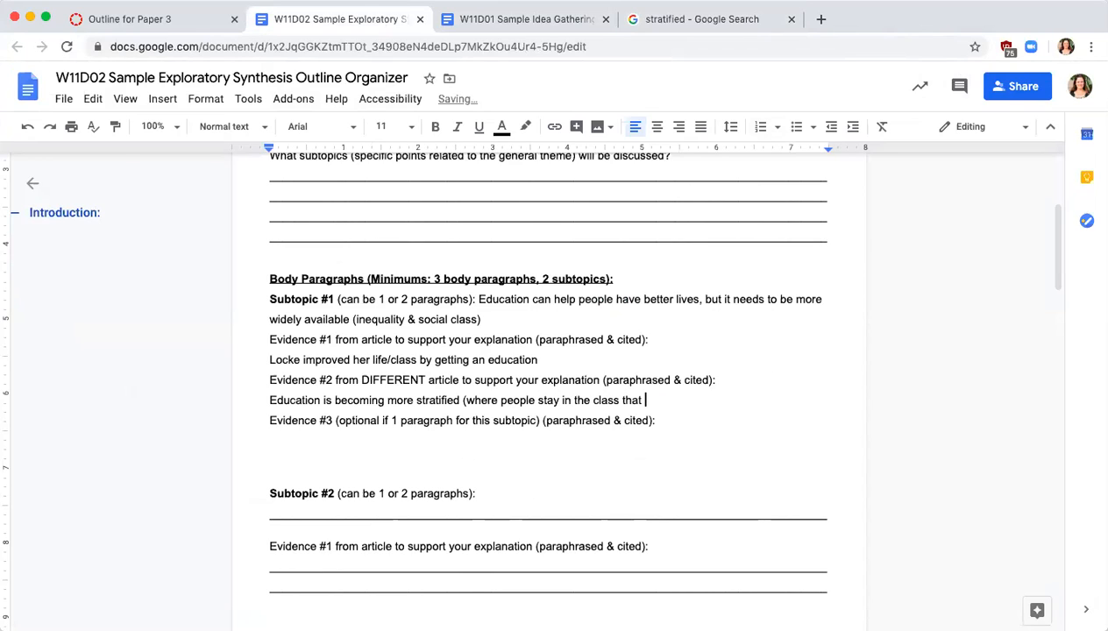
pyautogui.write('they are born inro')
pyautogui.press('BackSpace')
pyautogui.press('BackSpace')
pyautogui.write('to')
pyautogui.press('BackSpace')
pyautogui.write(')')
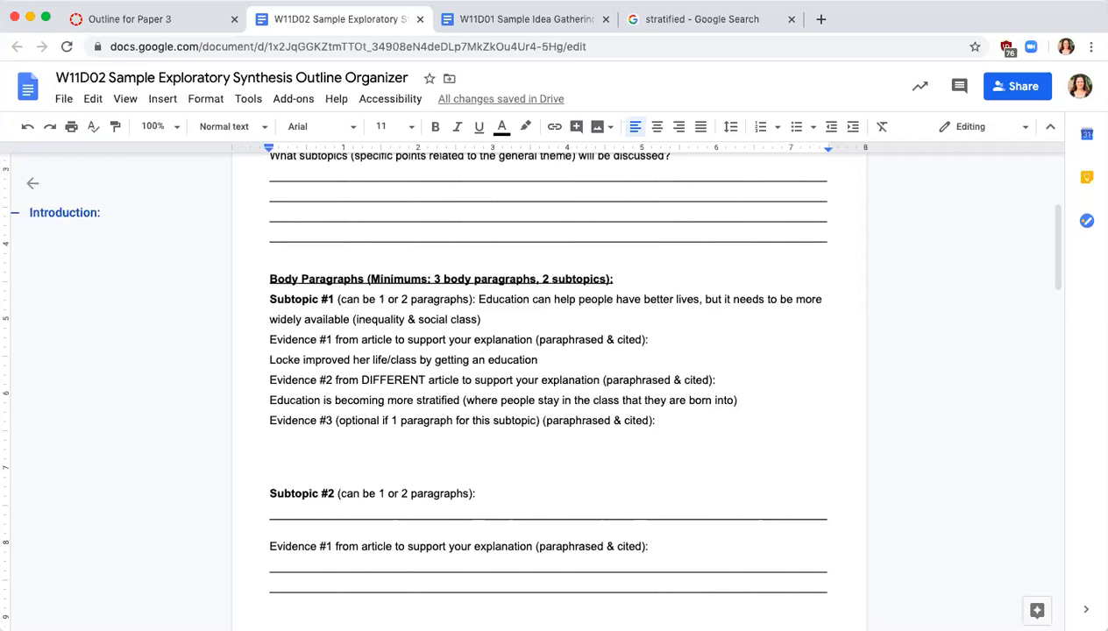
# - Enter "Giving more taxes to education can help society in general and make it possible for people like Locke to succeed." under Evidence #3 of Subtopic #1
pyautogui.click(393, 437)
pyautogui.write('Givi')
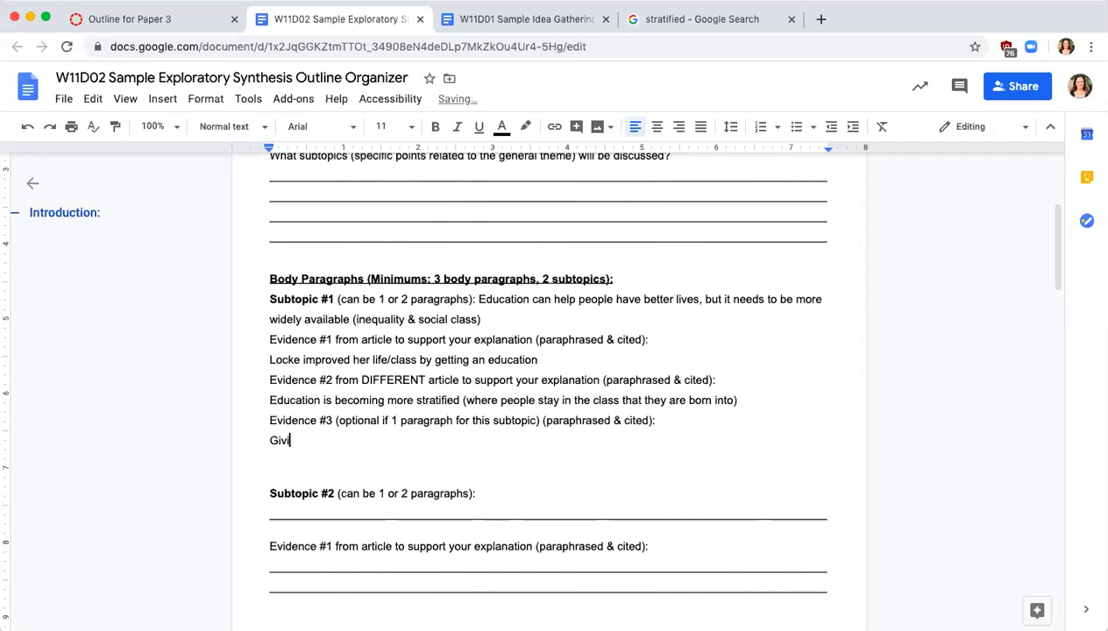
pyautogui.write('ng more taxes to educa')
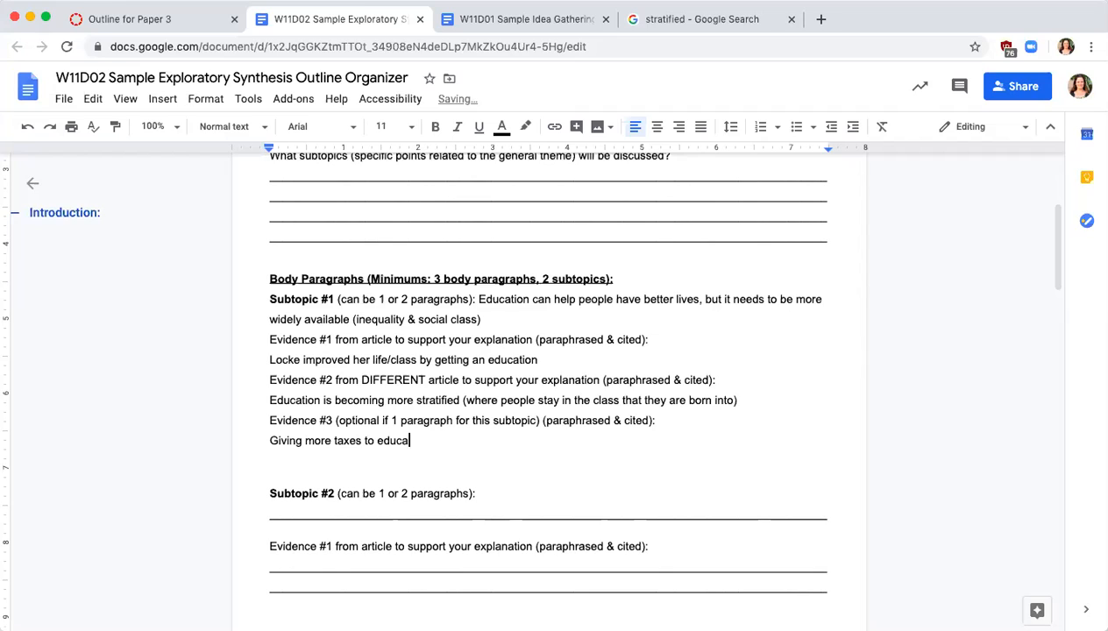
pyautogui.write('tion can help soci')
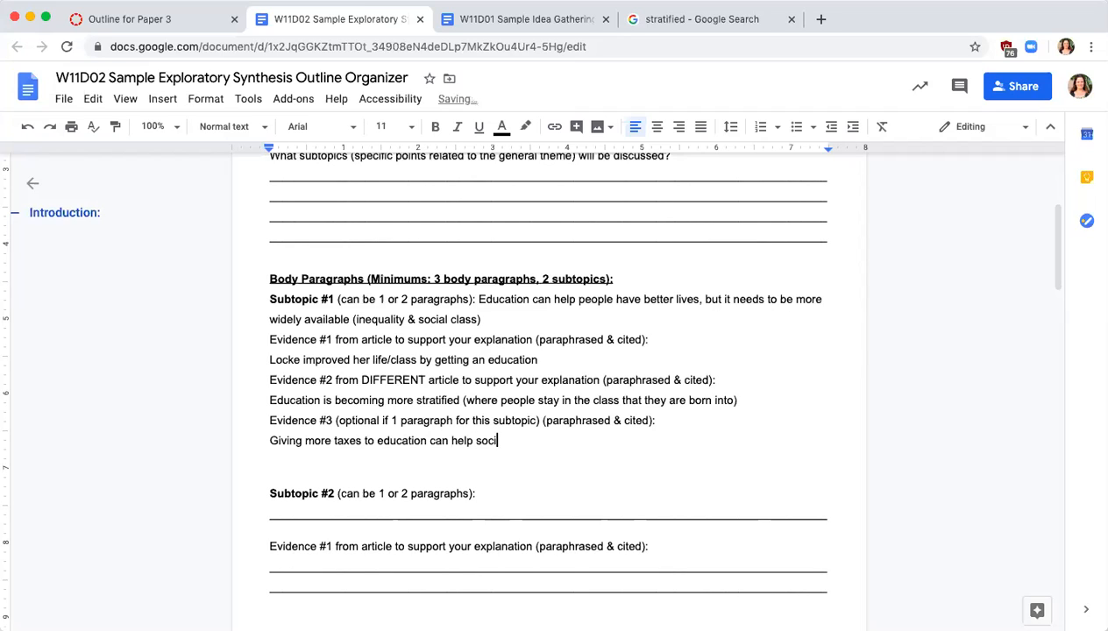
pyautogui.write('ety in general and make it possible')
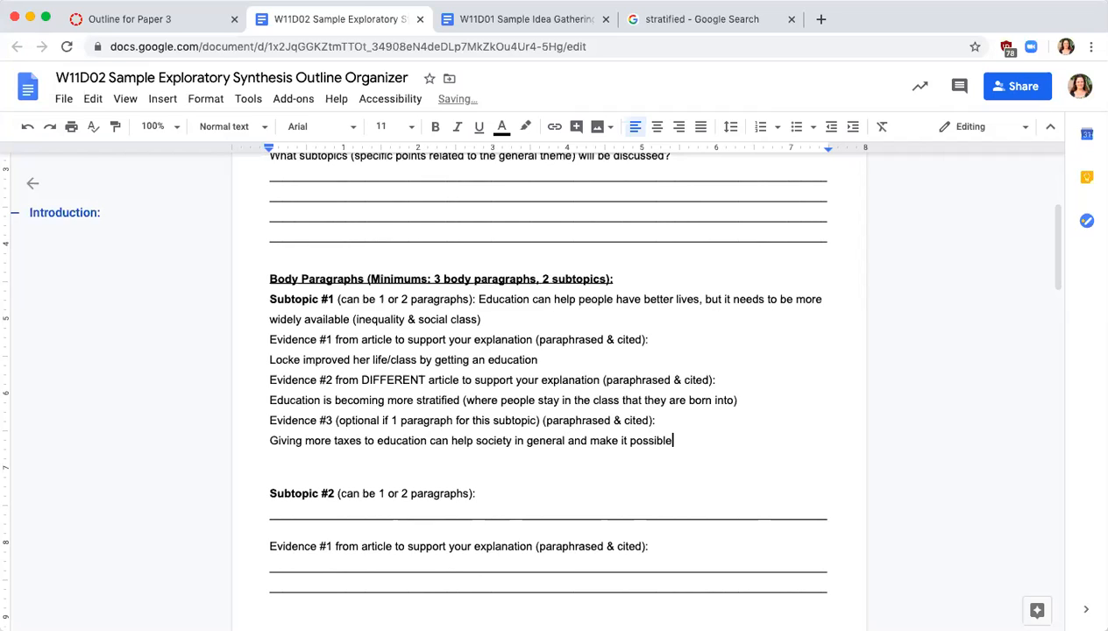
pyautogui.write(' for people like L')
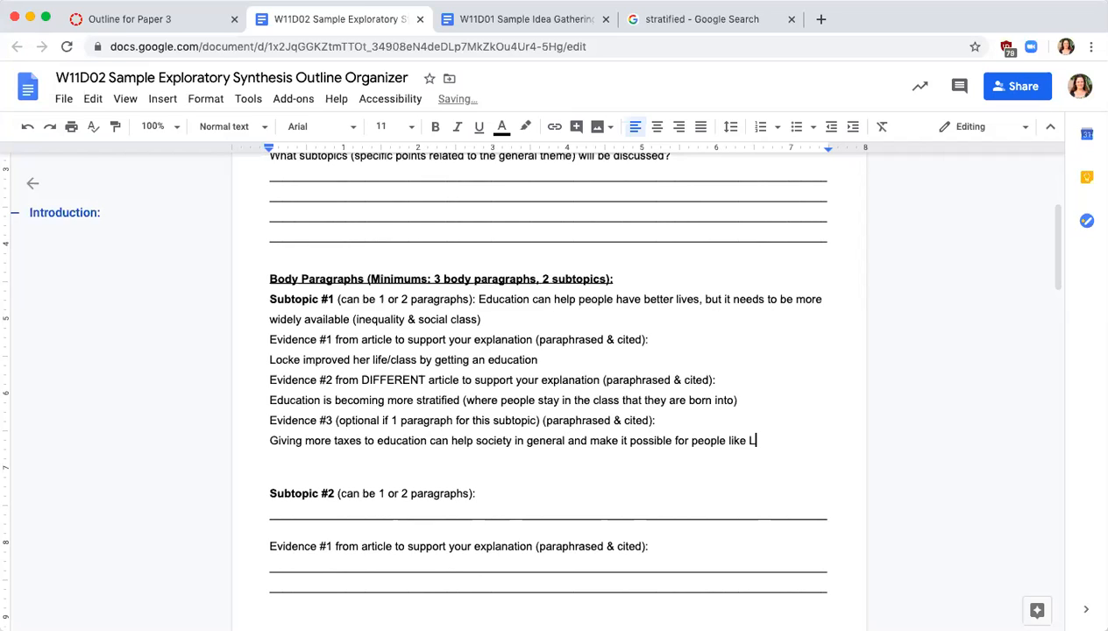
pyautogui.write('ocke to cke to succeed.')
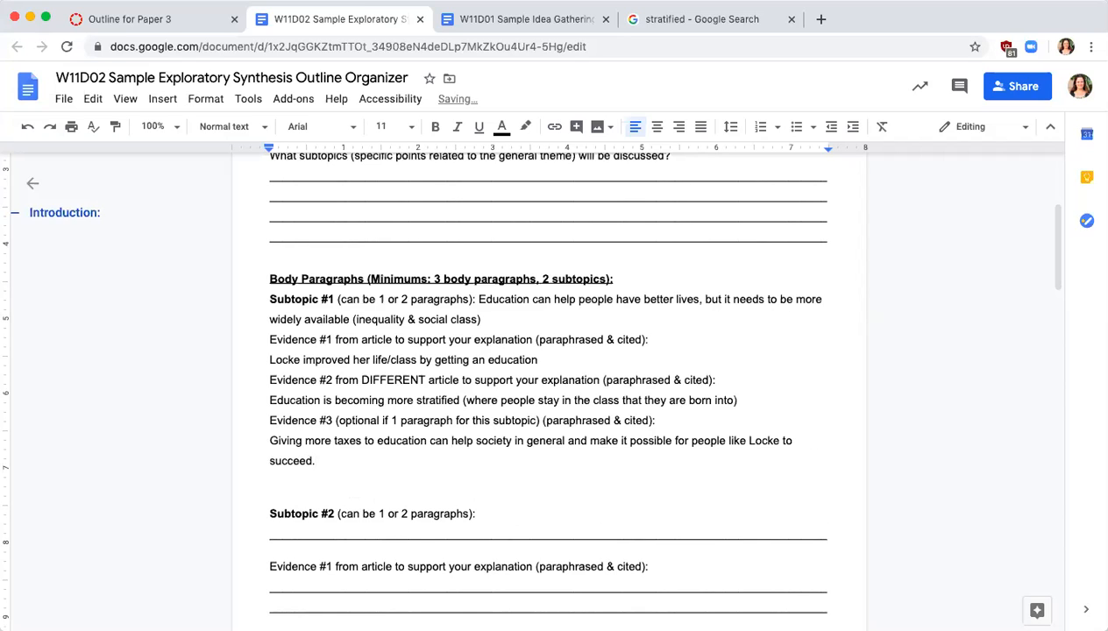
# - Make the Evidence #1, #2 and #3 prompt lines under Subtopic #1 bold and underlined
pyautogui.tripleClick(334, 424)
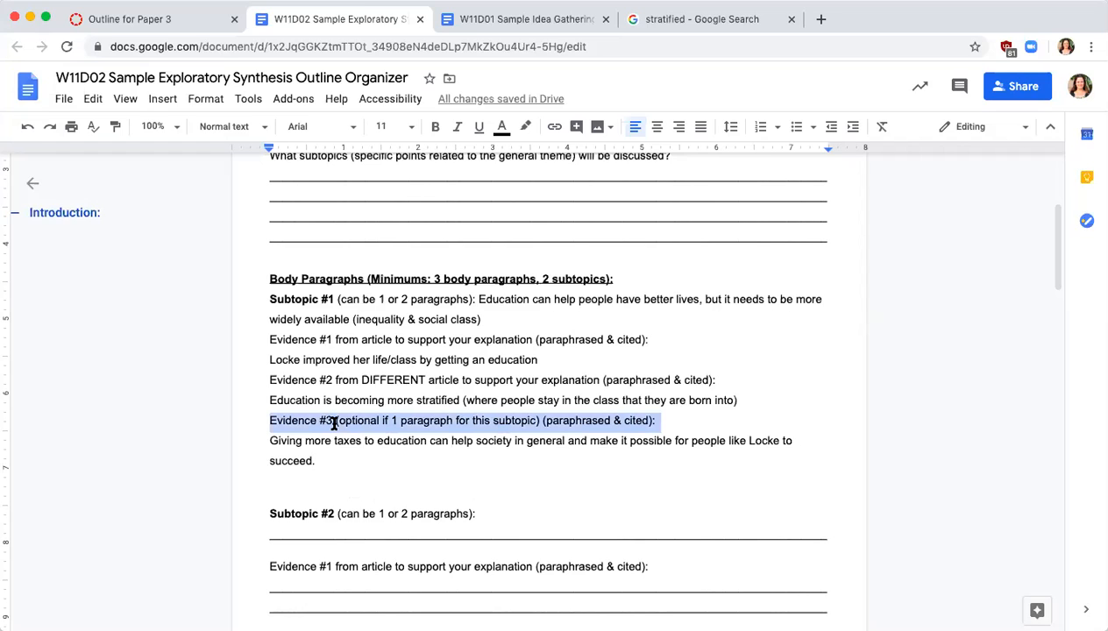
pyautogui.press('super+b')
pyautogui.press('super+u')
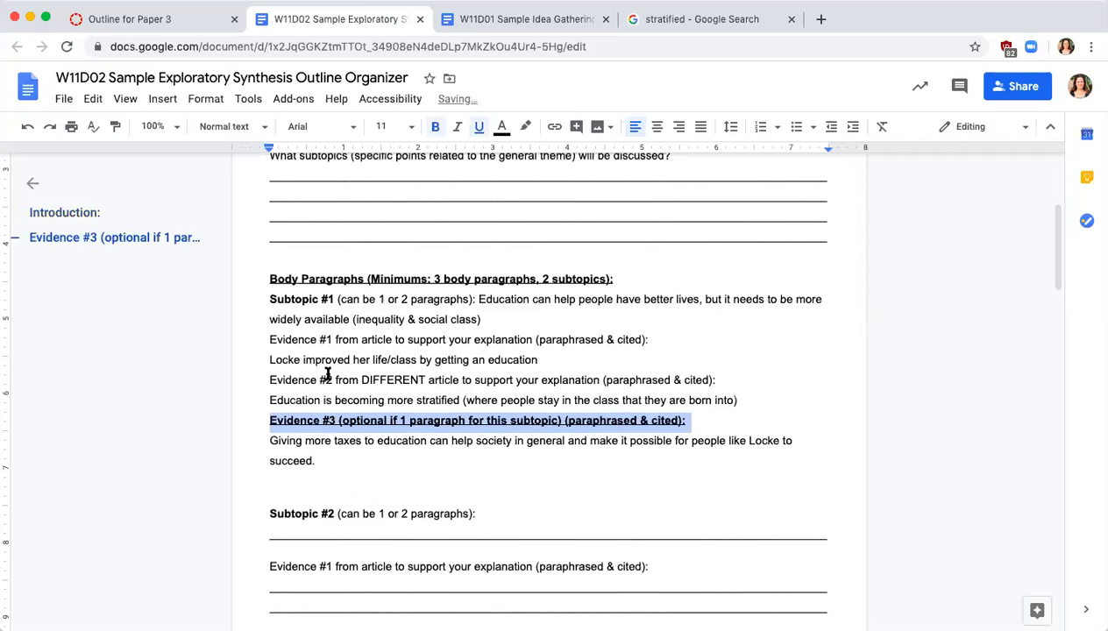
pyautogui.tripleClick(324, 381)
pyautogui.press('super+b')
pyautogui.press('super+u')
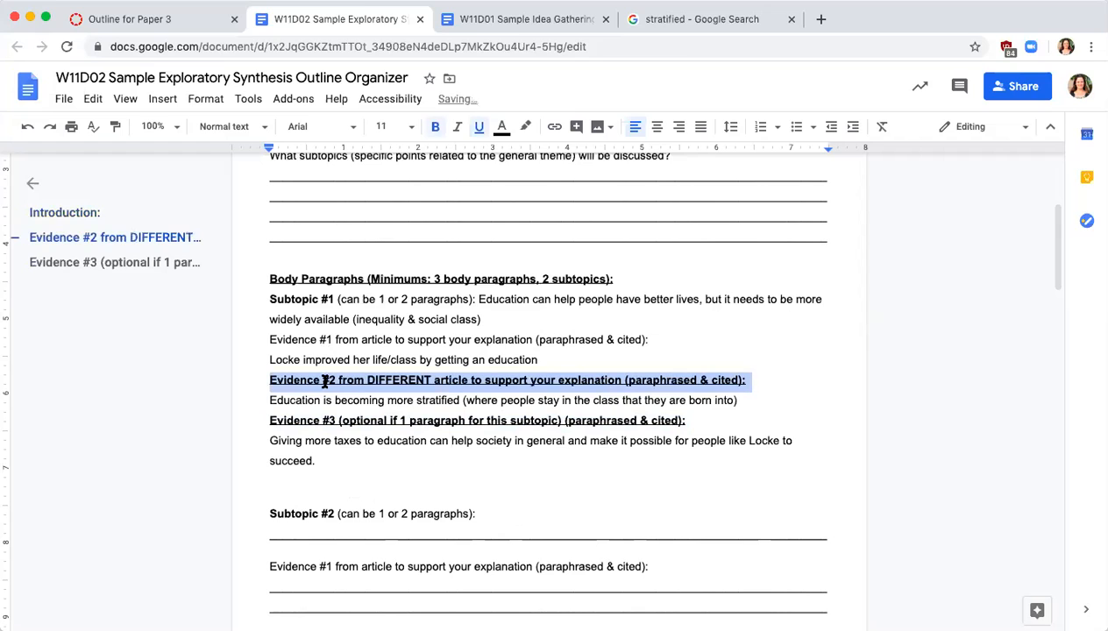
pyautogui.tripleClick(296, 339)
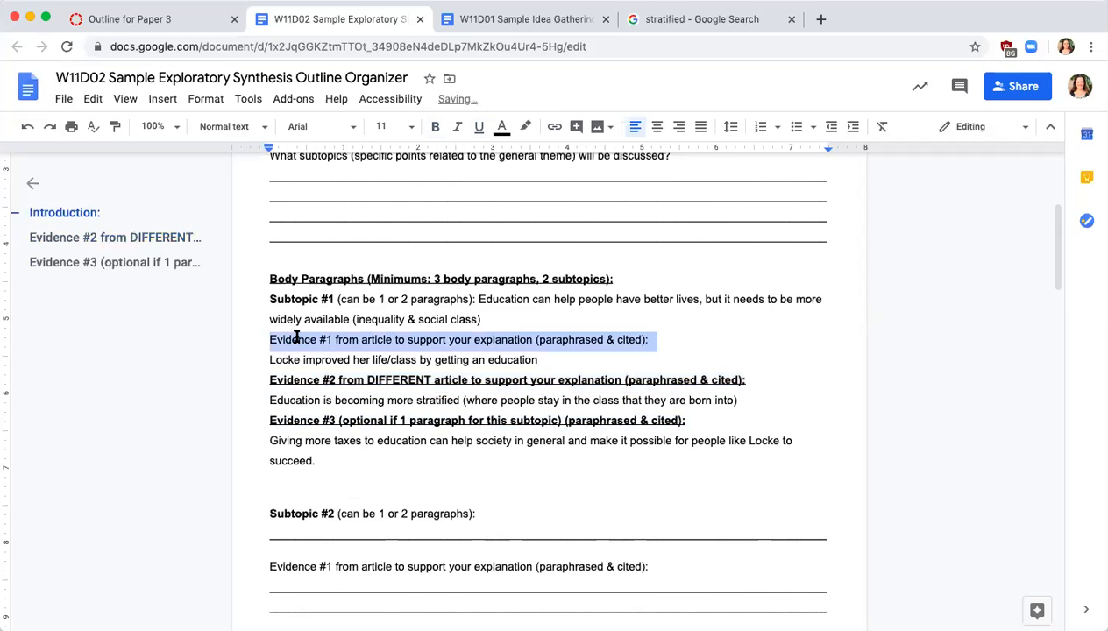
pyautogui.press('super+b')
pyautogui.press('super+u')
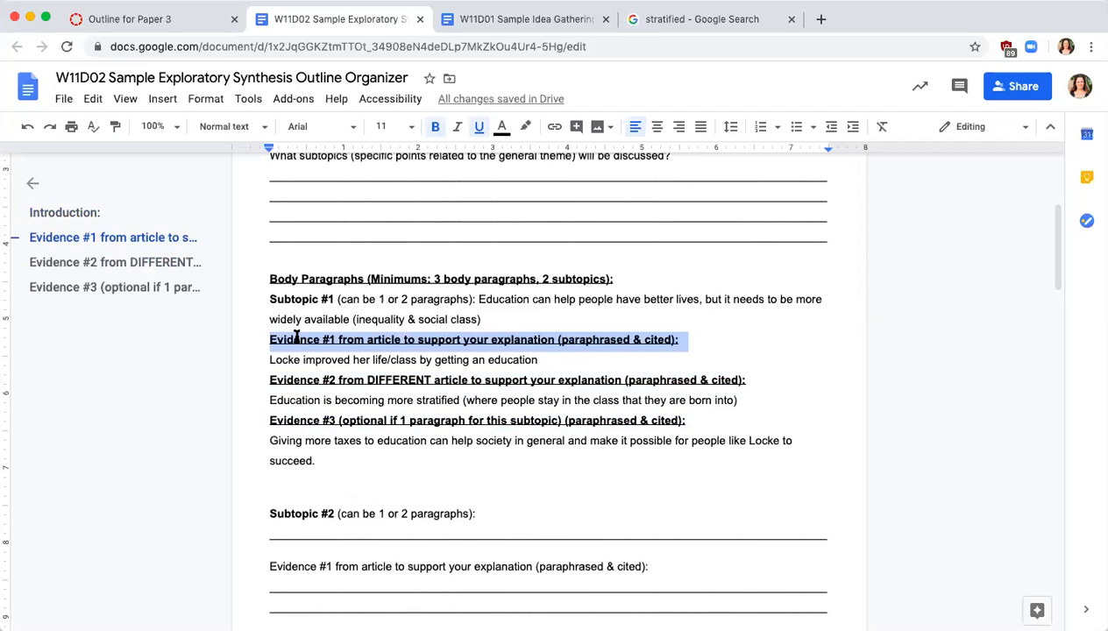
# - Add the citation "(The Economist)" at the end of the Evidence #2 answer and remove the final period from the Evidence #3 answer
pyautogui.click(756, 401)
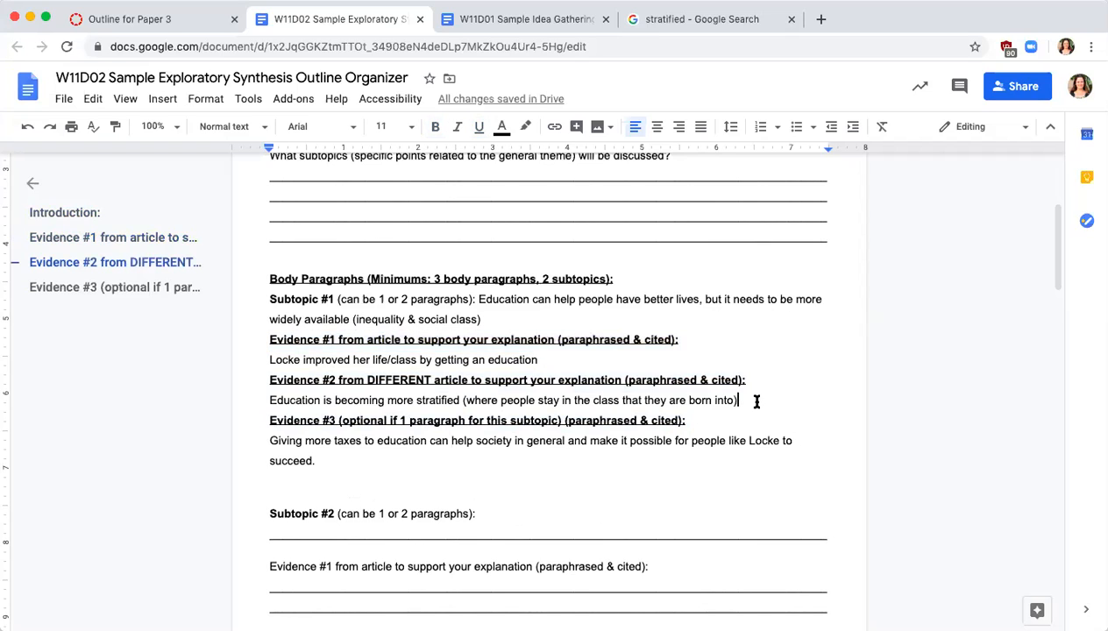
pyautogui.write('(')
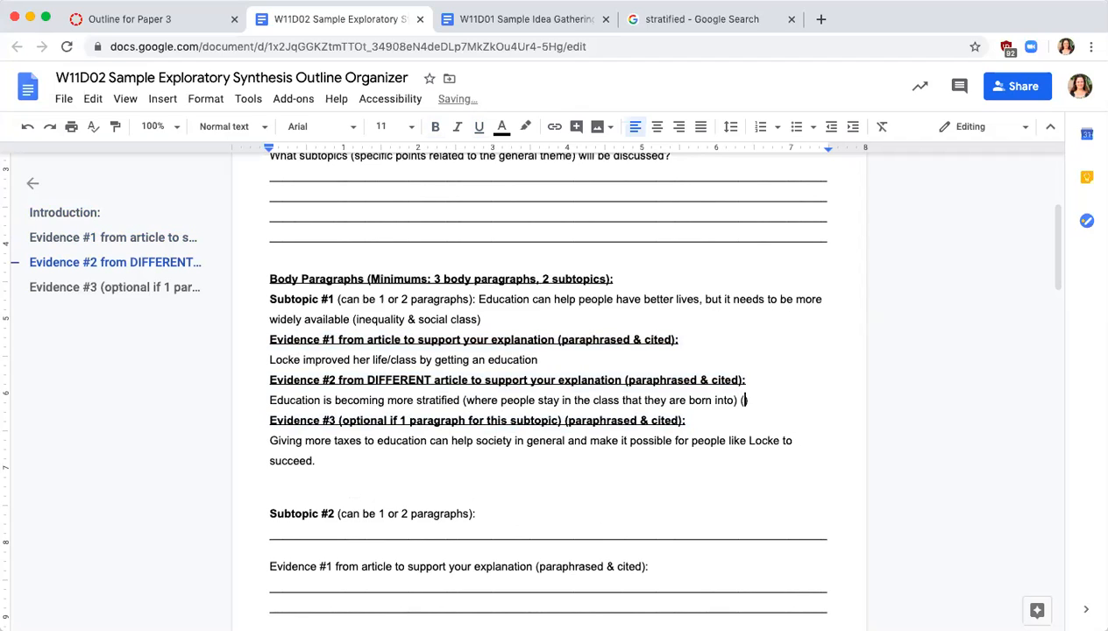
pyautogui.write('The Economist')
pyautogui.press('Down')
pyautogui.press('Down')
pyautogui.press('Down')
pyautogui.press('BackSpace')
pyautogui.press('BackSpace')
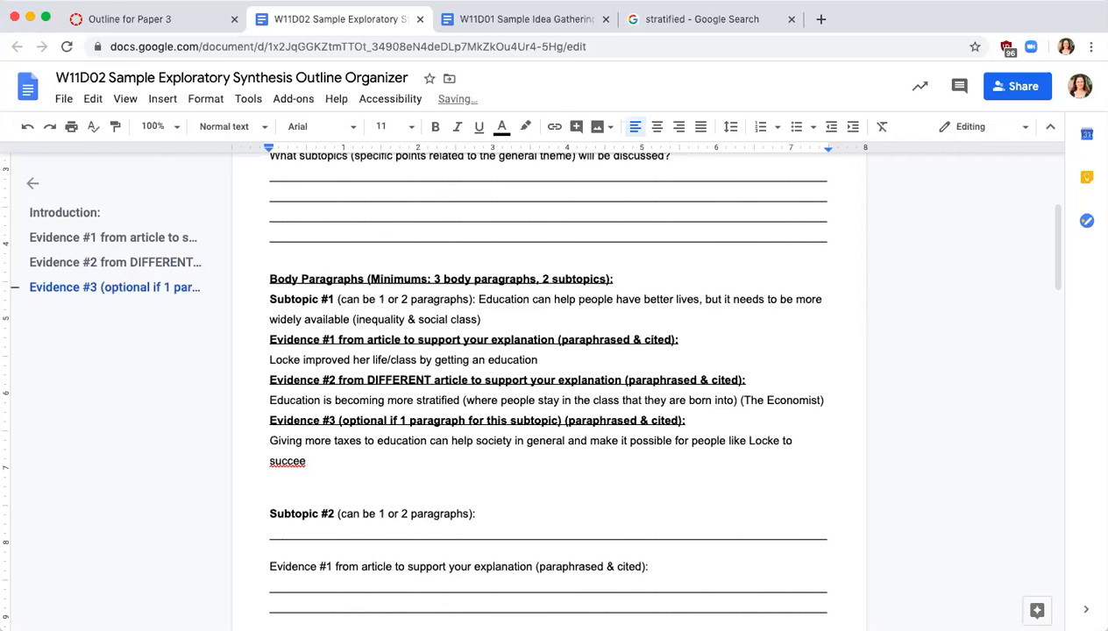
pyautogui.press('BackSpace')
pyautogui.write('d')
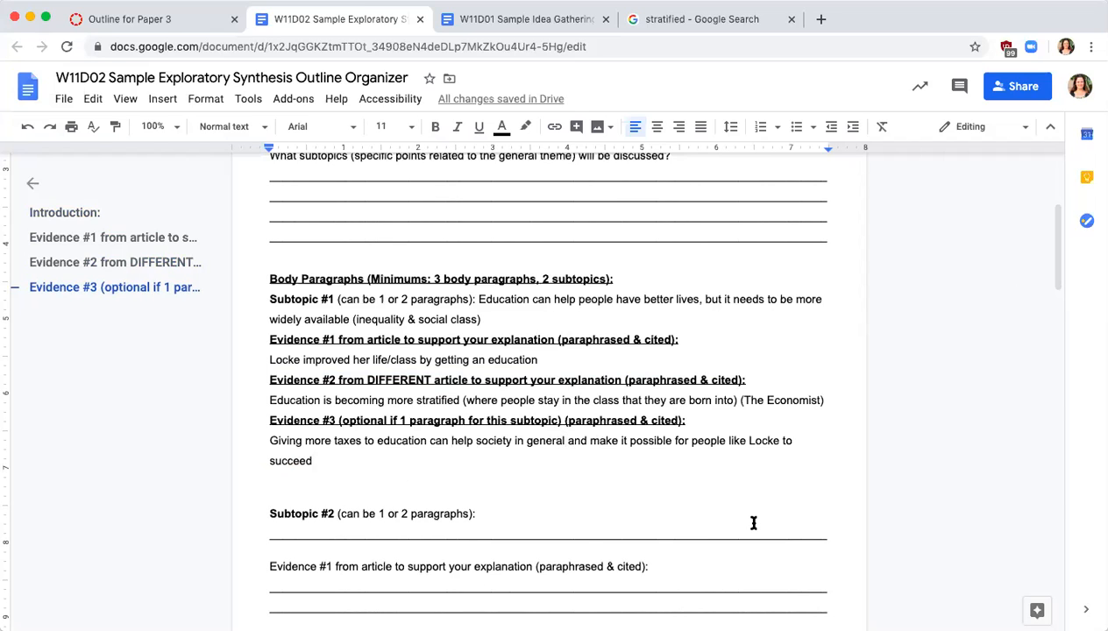
# - Insert "where more class mobility is possible (The Economist)" after "society in general" in the Evidence #3 answer
pyautogui.click(568, 441)
pyautogui.write('where more class mobility is possible (')
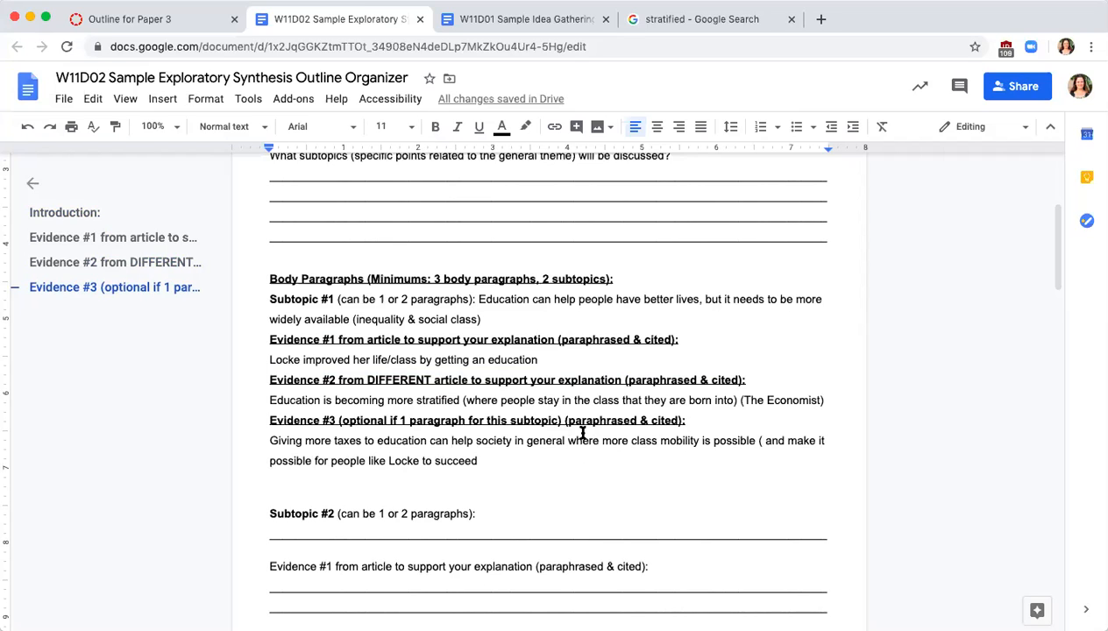
pyautogui.write('The Economist')
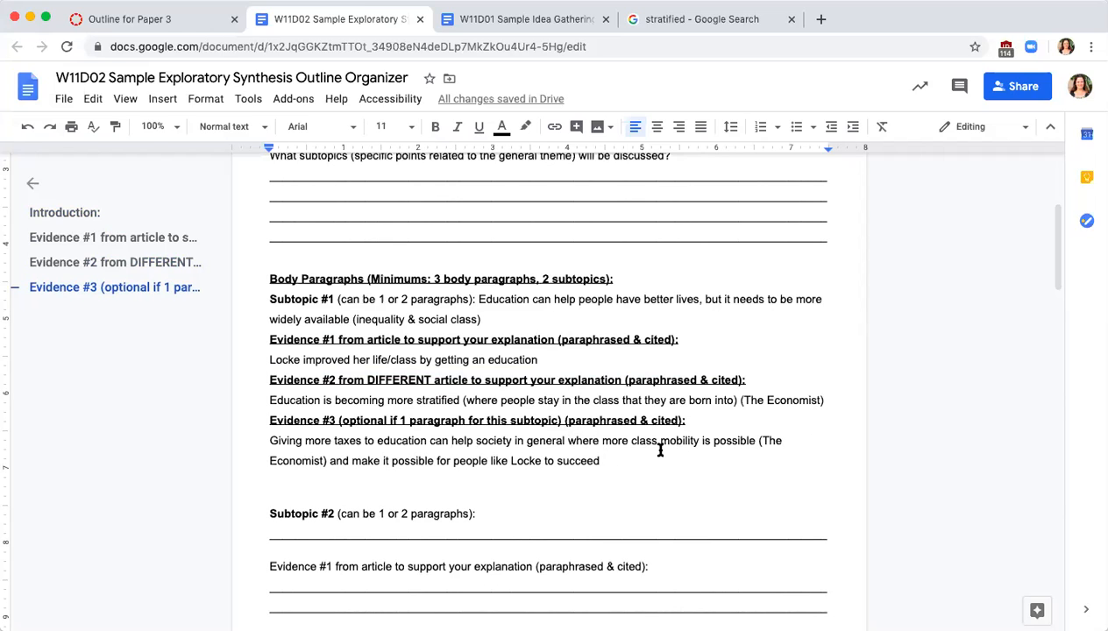
# - Insert the citation "(Yglesias)" directly after "society in general" in the Evidence #3 answer
pyautogui.click(566, 440)
pyautogui.press('BackSpace')
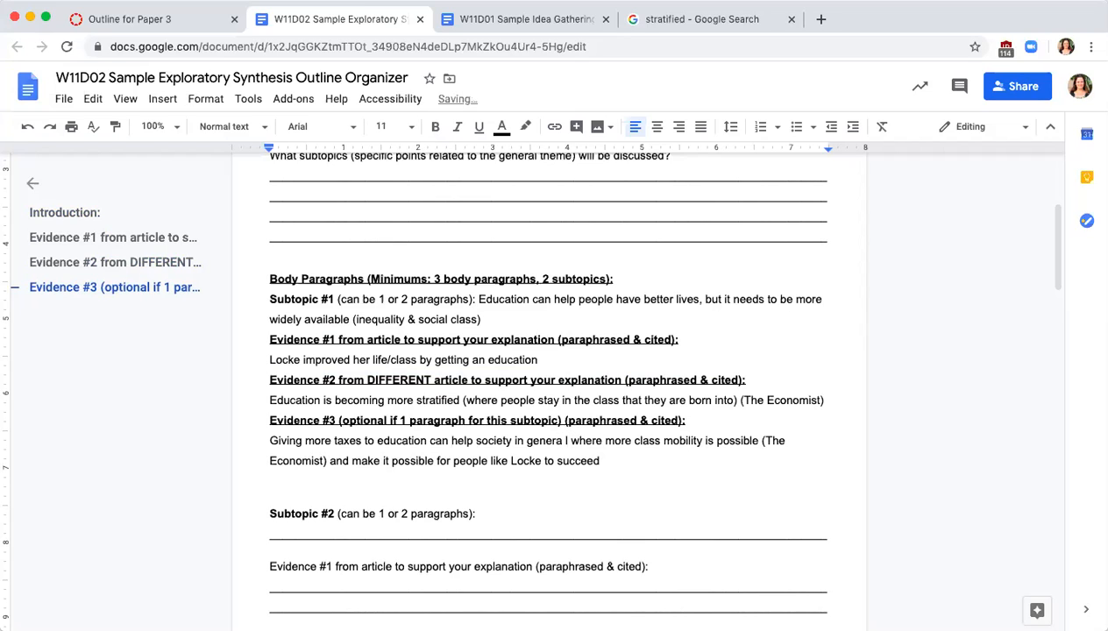
pyautogui.write('l (')
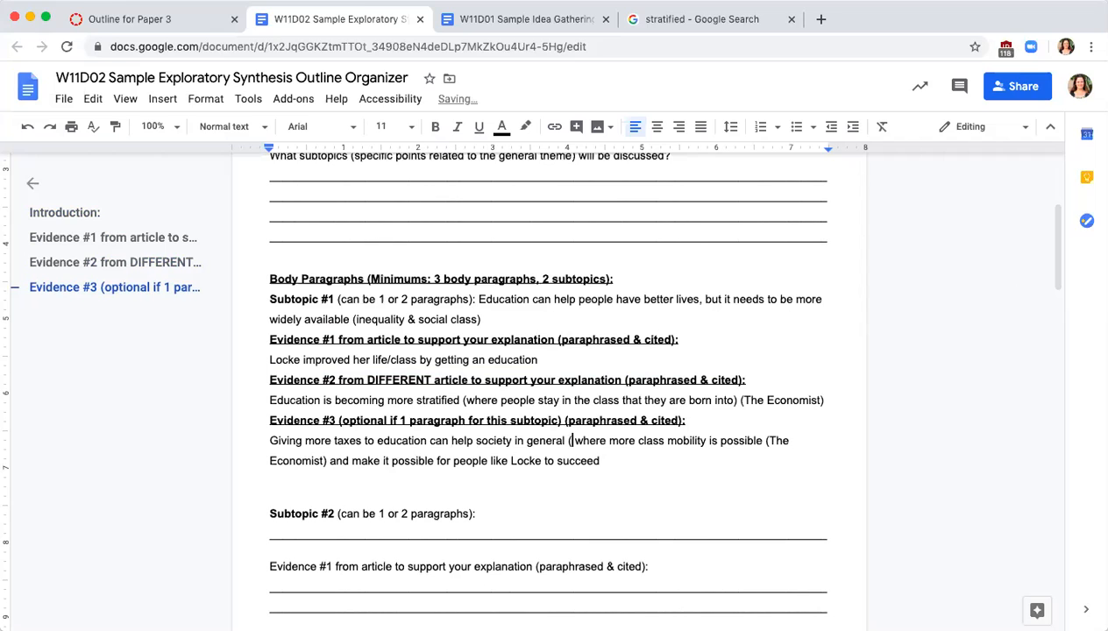
pyautogui.write('Yglesias ')
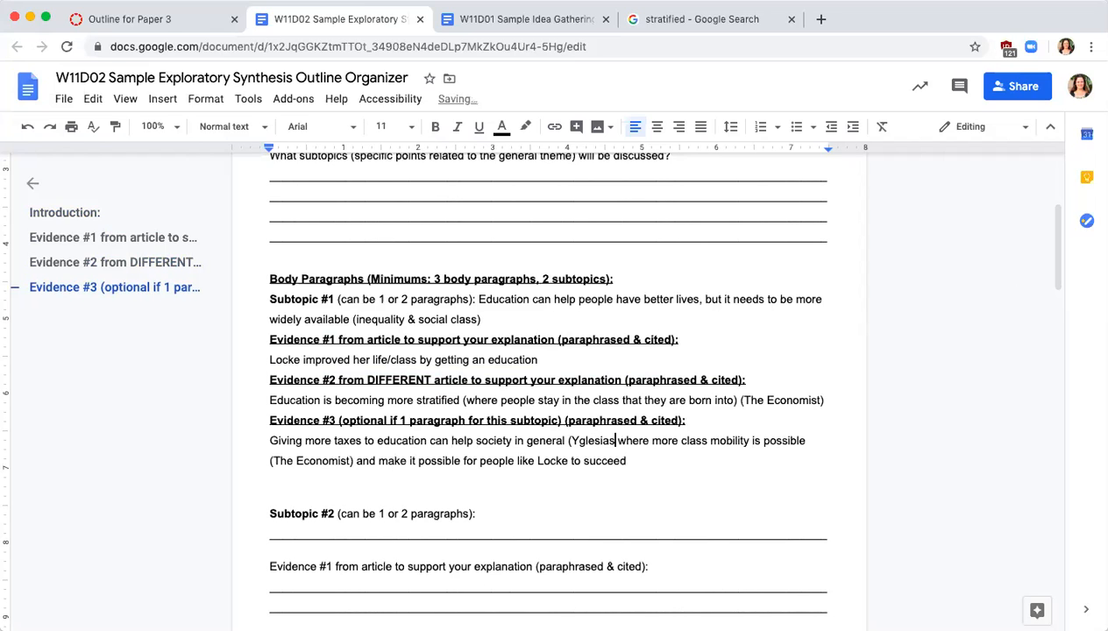
pyautogui.write(')')
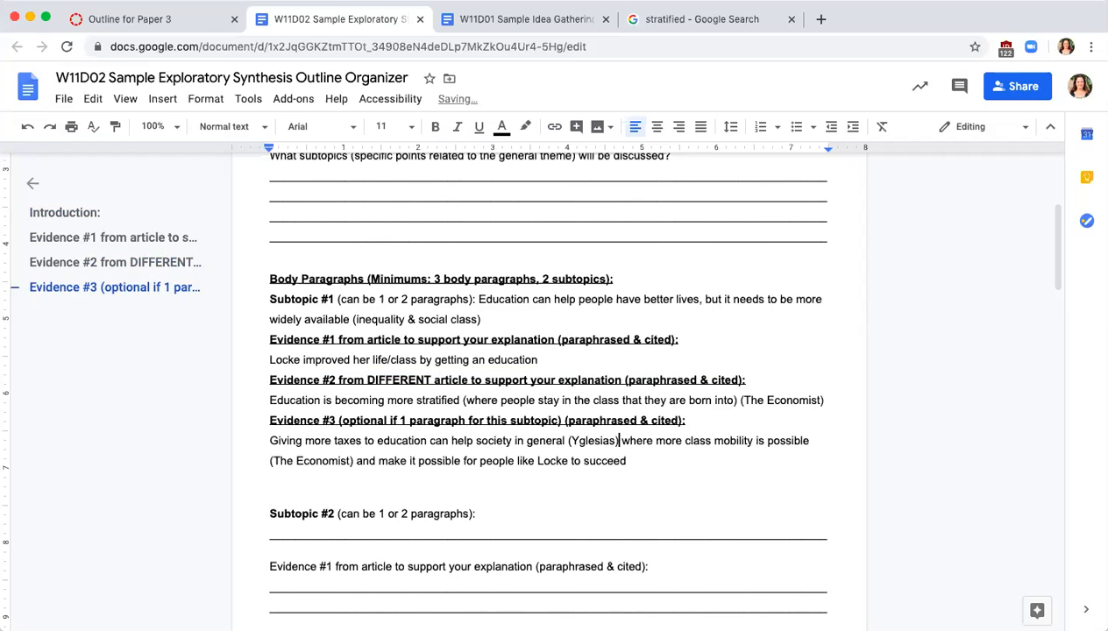
# - Check the outline's body paragraph minimums and Subtopic #1 entries against the Education row of the idea gathering grid
pyautogui.click(550, 22)
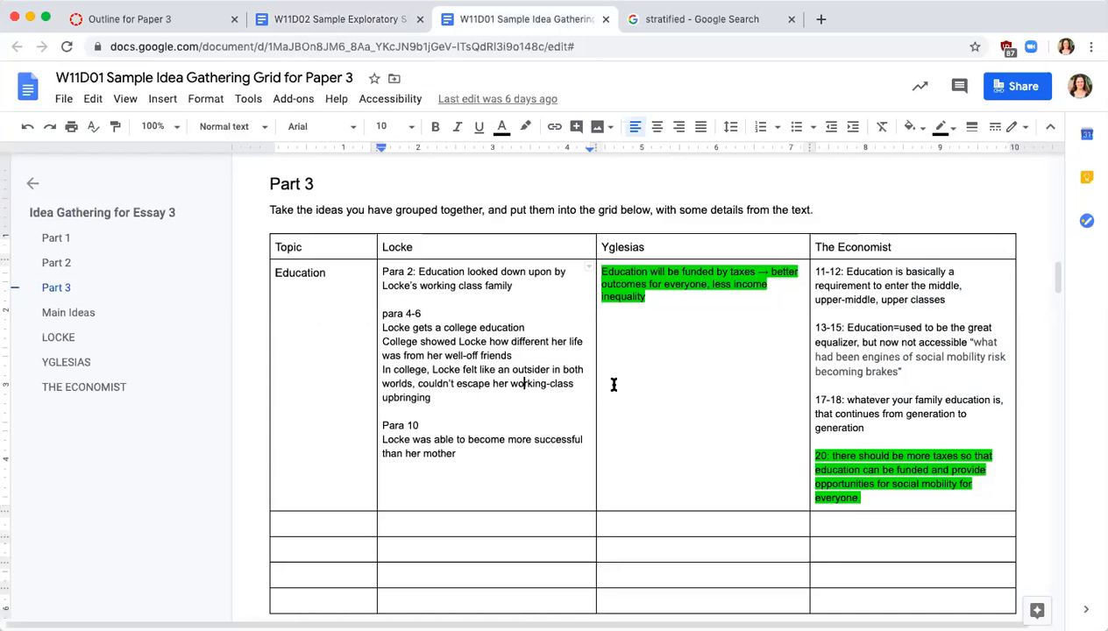
pyautogui.click(525, 374)
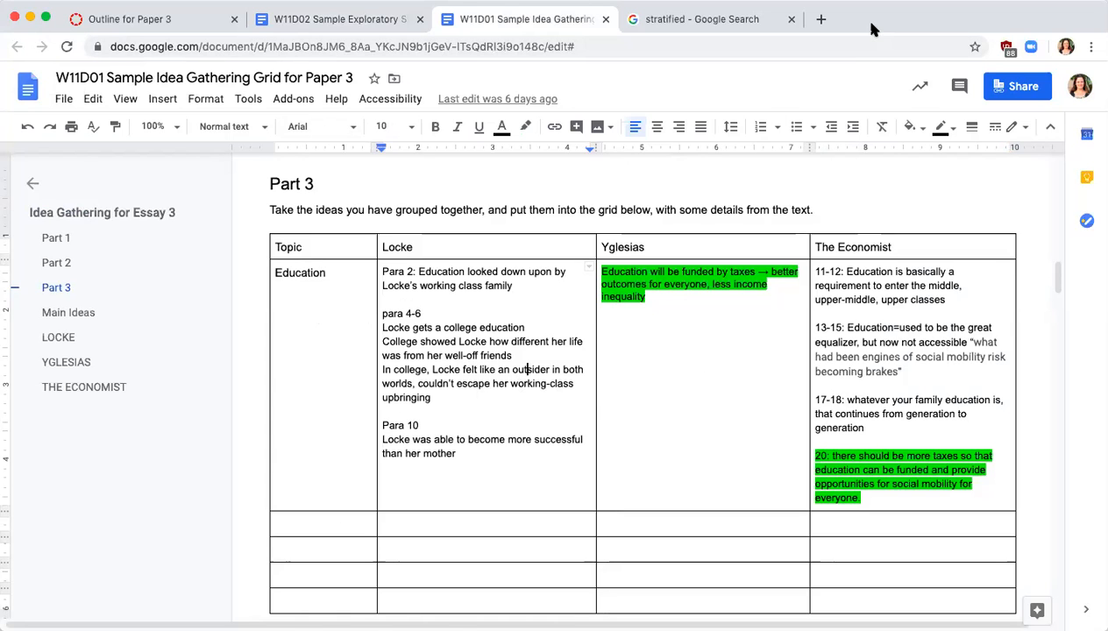
pyautogui.click(376, 25)
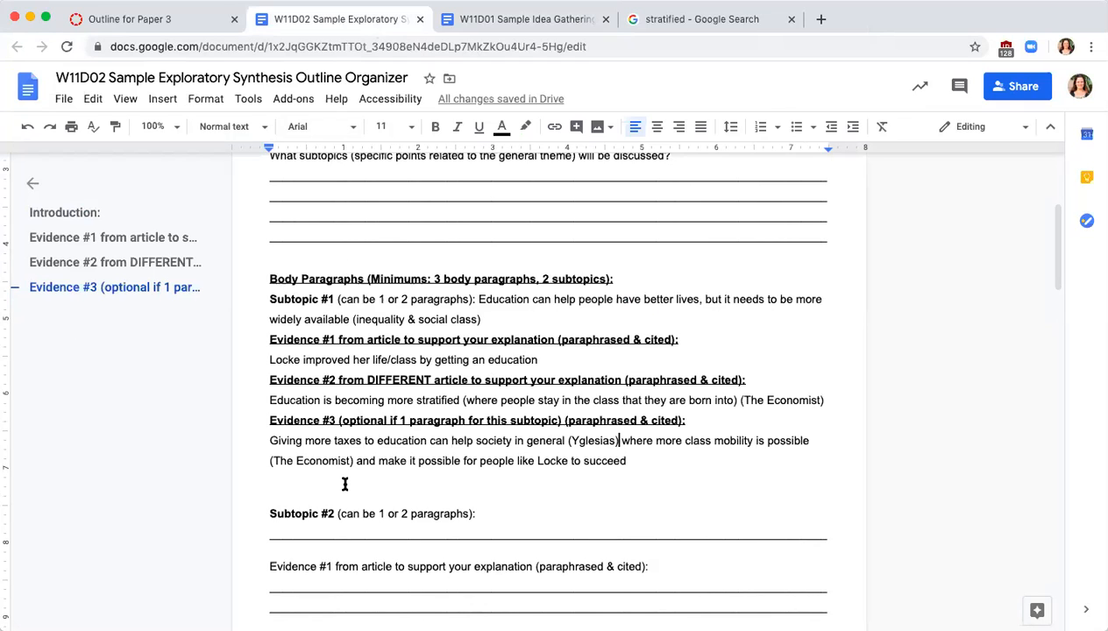
pyautogui.click(437, 277)
pyautogui.tripleClick(439, 277)
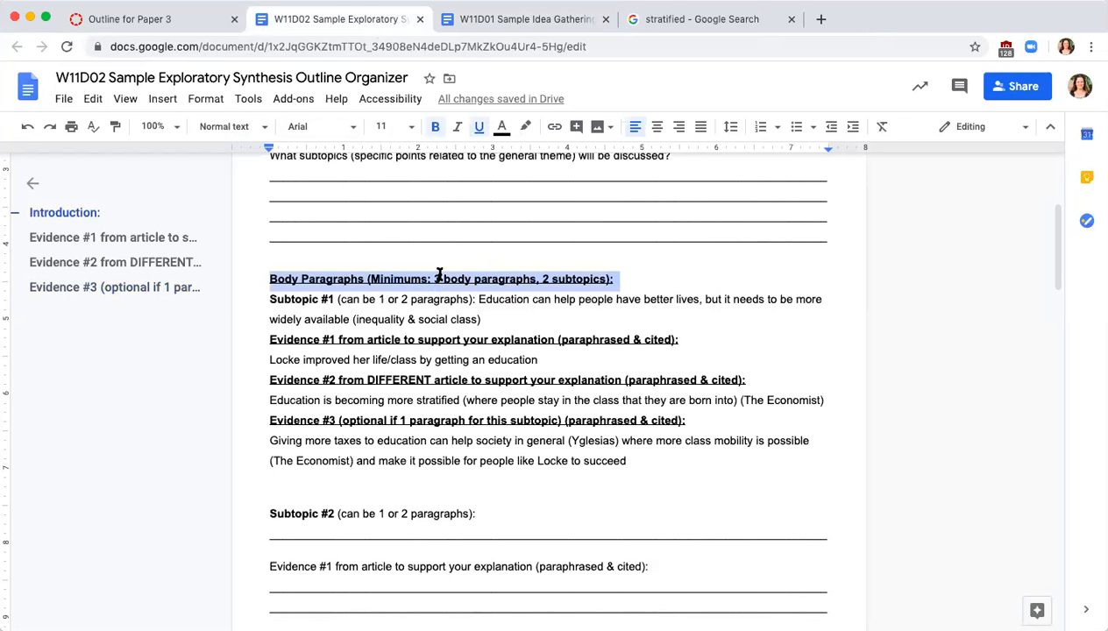
pyautogui.click(542, 279)
pyautogui.click(570, 298)
pyautogui.scroll(3, 574, 299)
pyautogui.scroll(2, 575, 299)
pyautogui.scroll(-3, 574, 299)
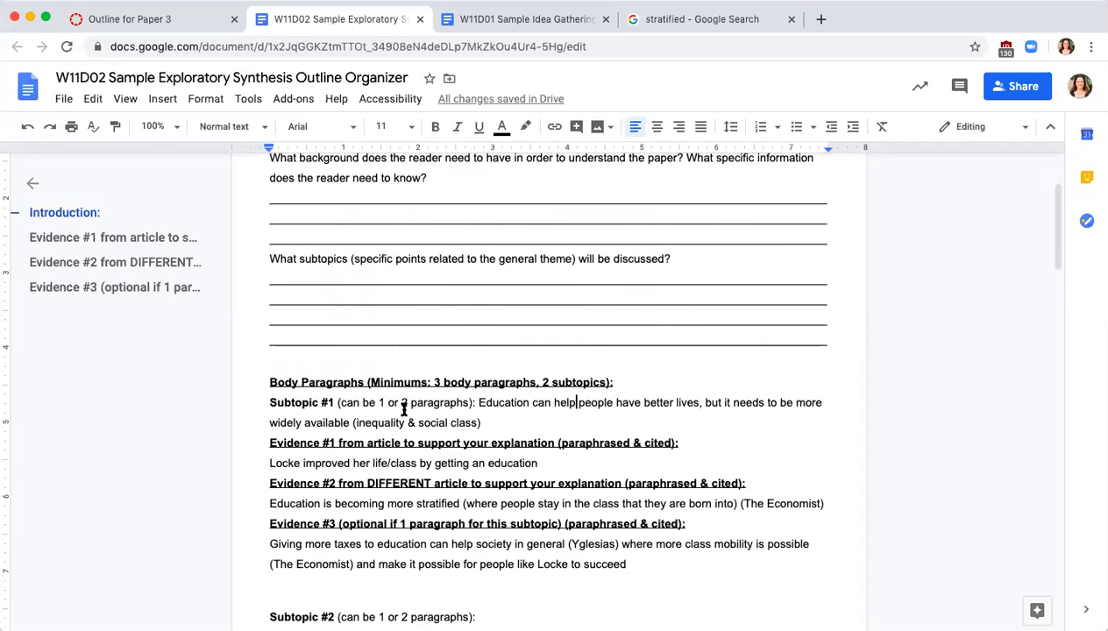
pyautogui.scroll(-3, 404, 410)
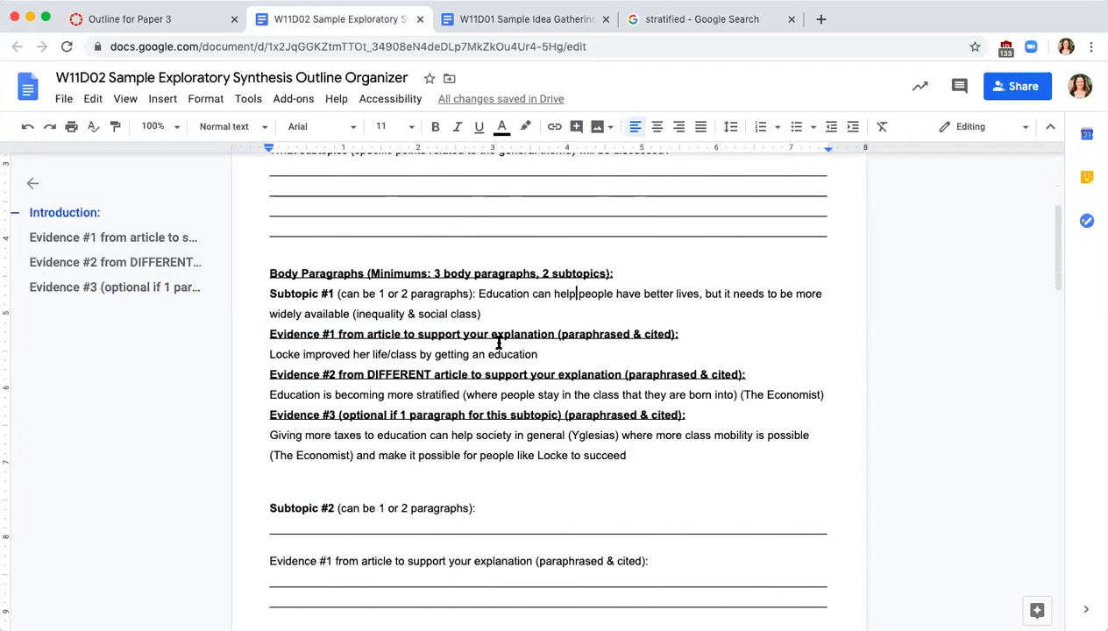
pyautogui.click(512, 21)
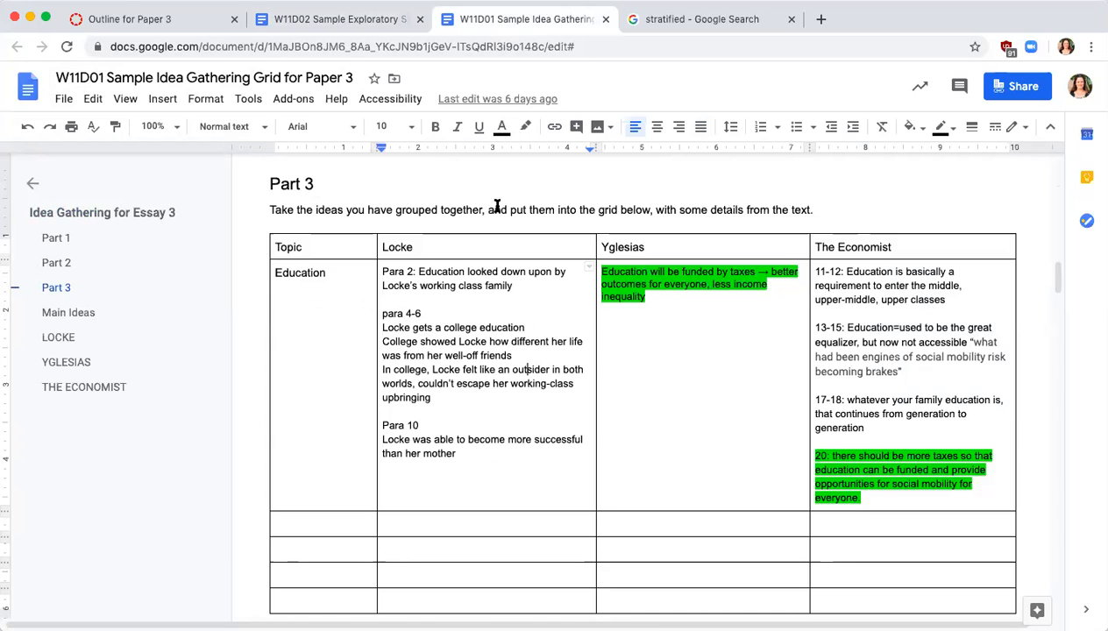
pyautogui.click(371, 20)
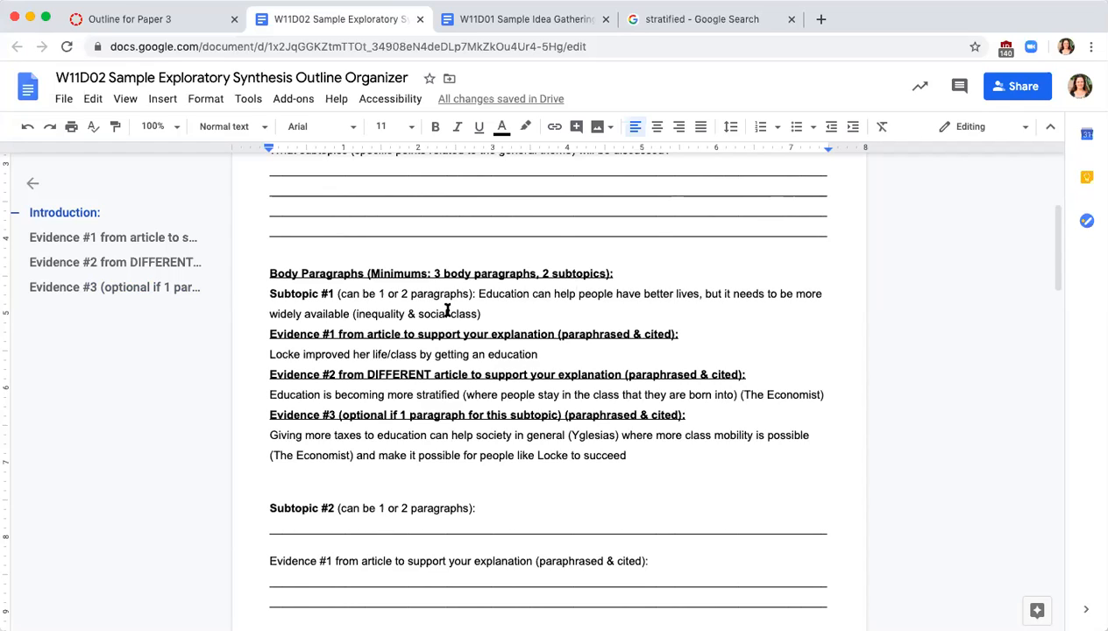
# - Open the Exploratory Synthesis Prompt & Rubric from the Outline for Paper 3 assignment page and read its instructions through the Organization section
pyautogui.click(177, 23)
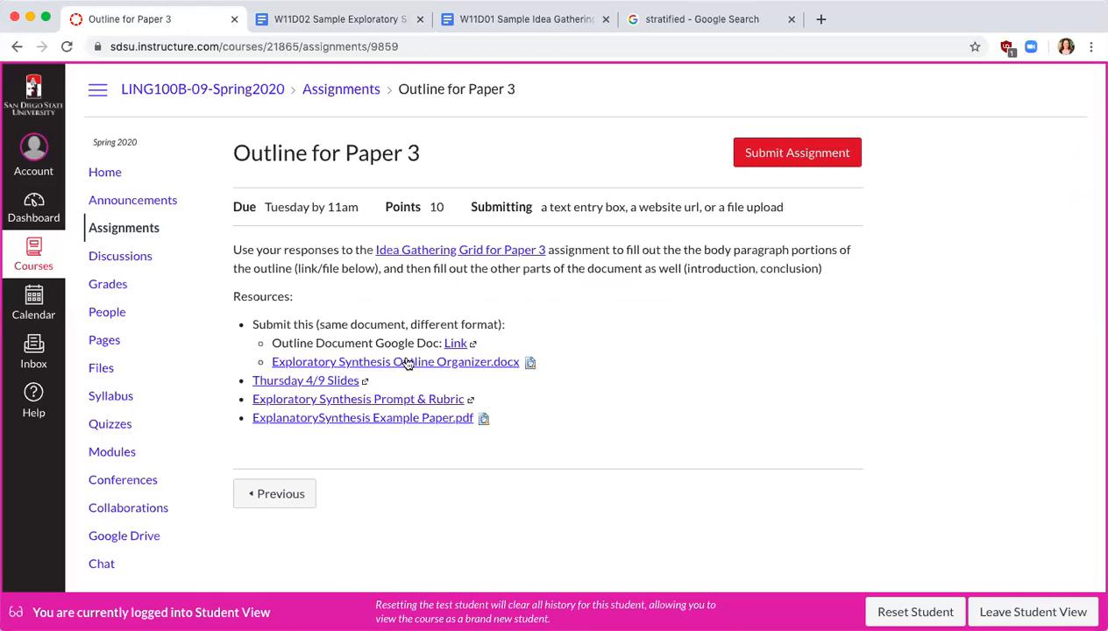
pyautogui.click(323, 401)
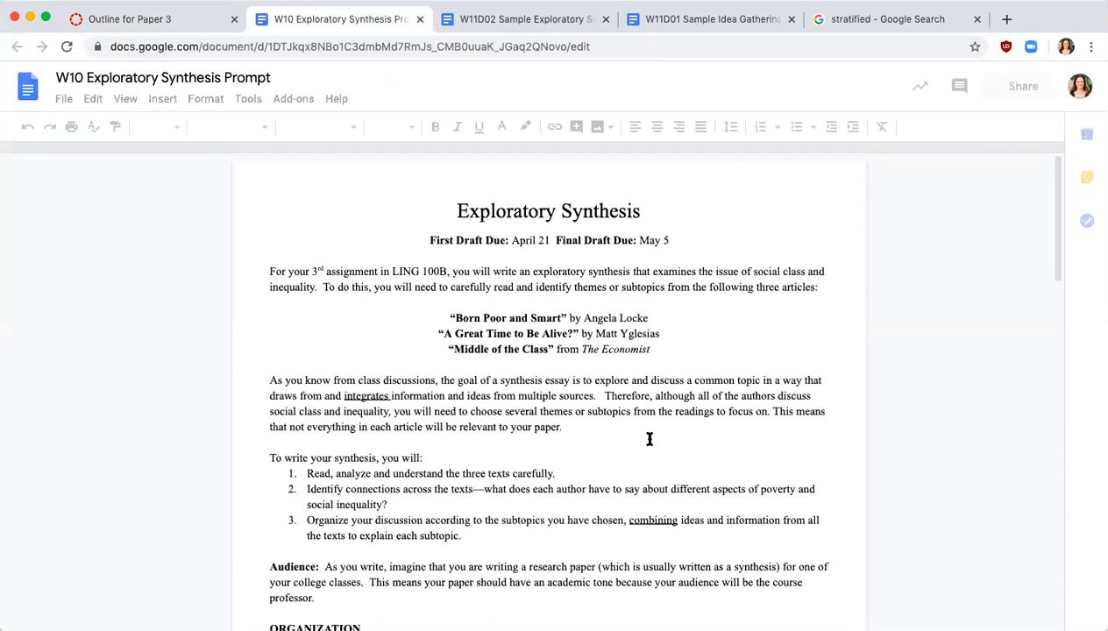
pyautogui.scroll(-2, 650, 439)
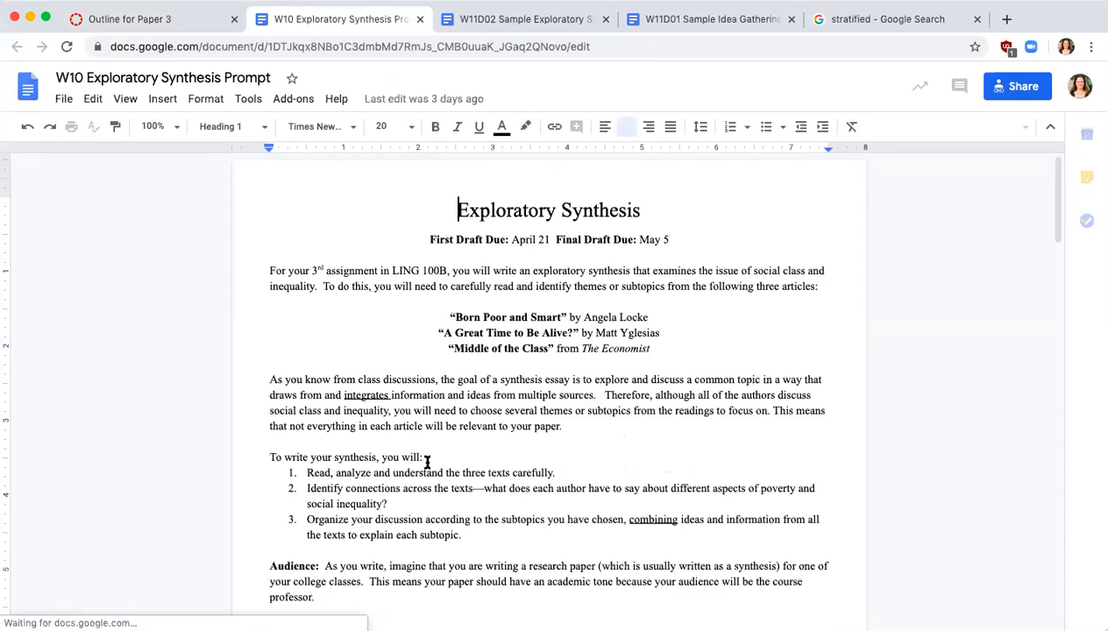
pyautogui.scroll(-2, 425, 460)
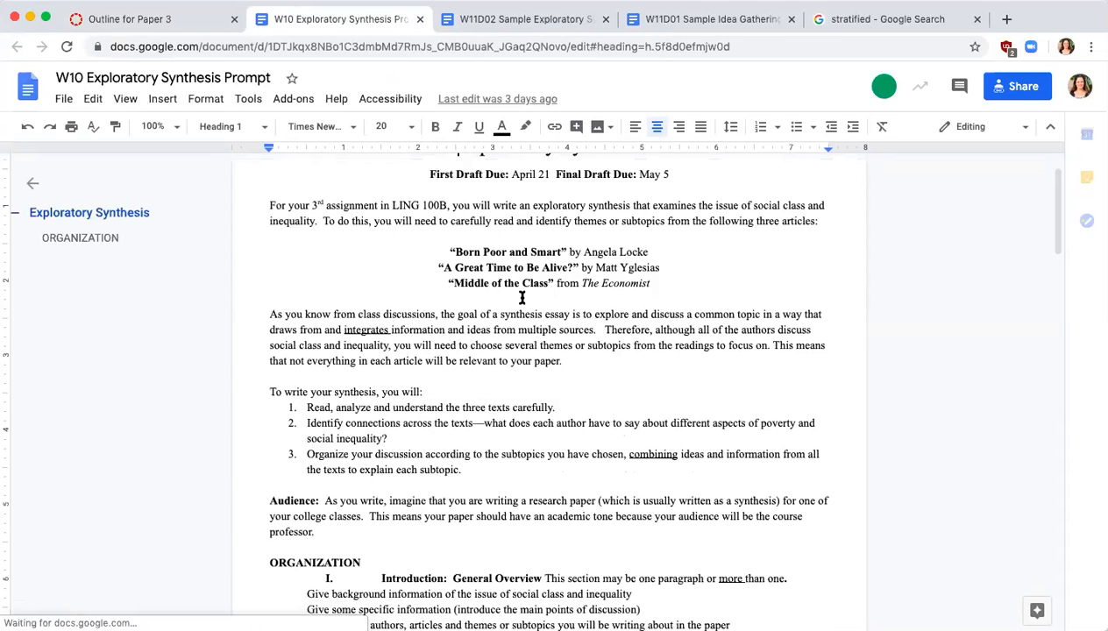
pyautogui.scroll(-2, 561, 429)
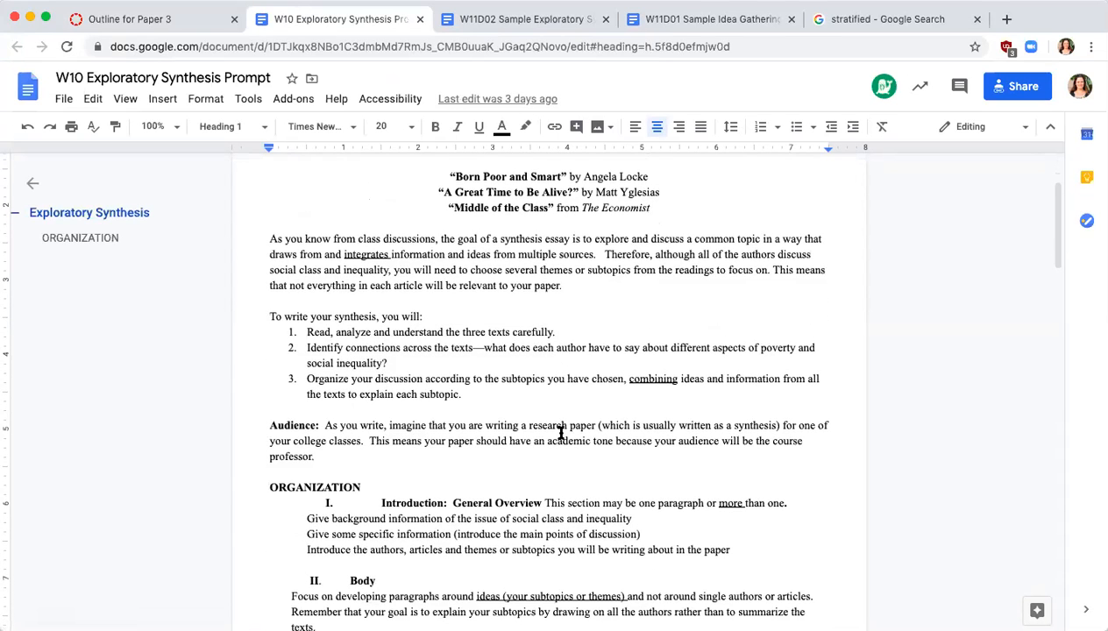
pyautogui.scroll(-2, 562, 432)
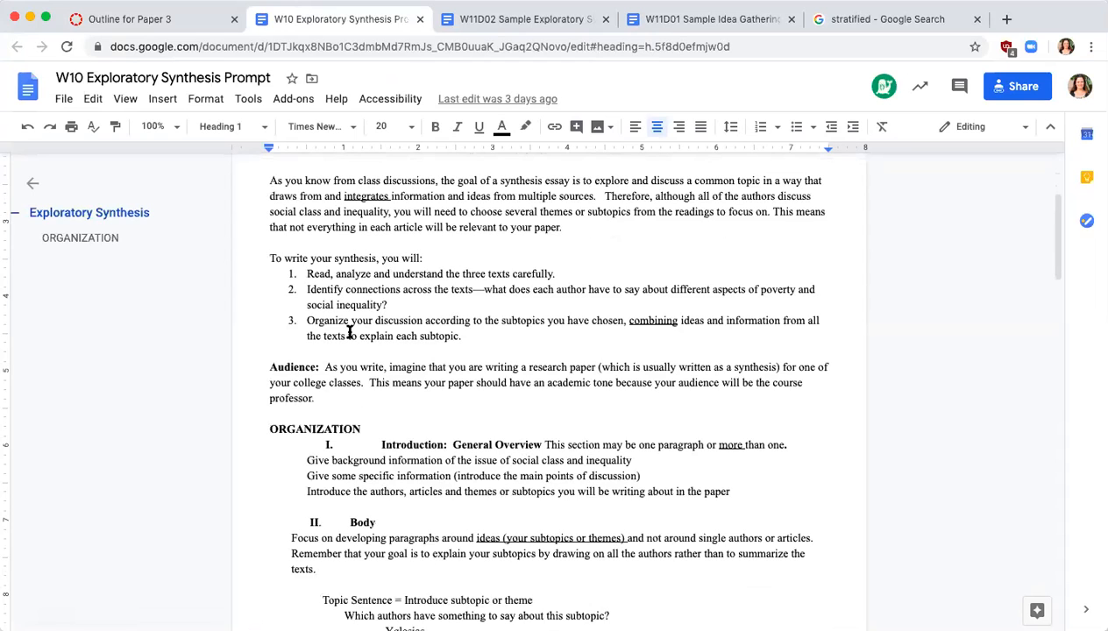
pyautogui.scroll(-3, 542, 412)
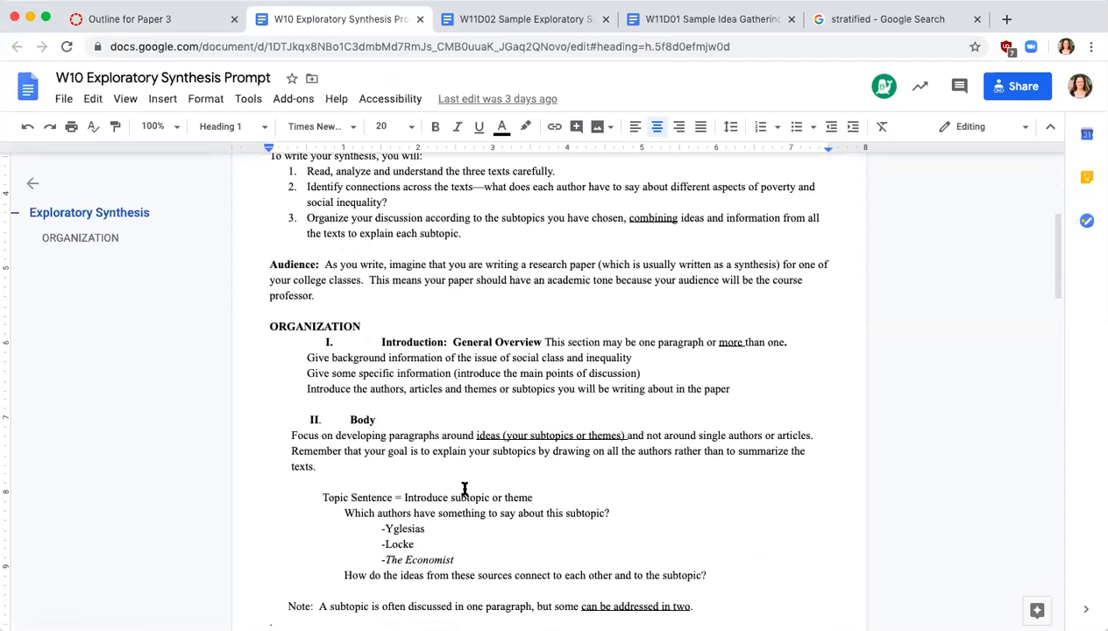
pyautogui.scroll(-3, 463, 490)
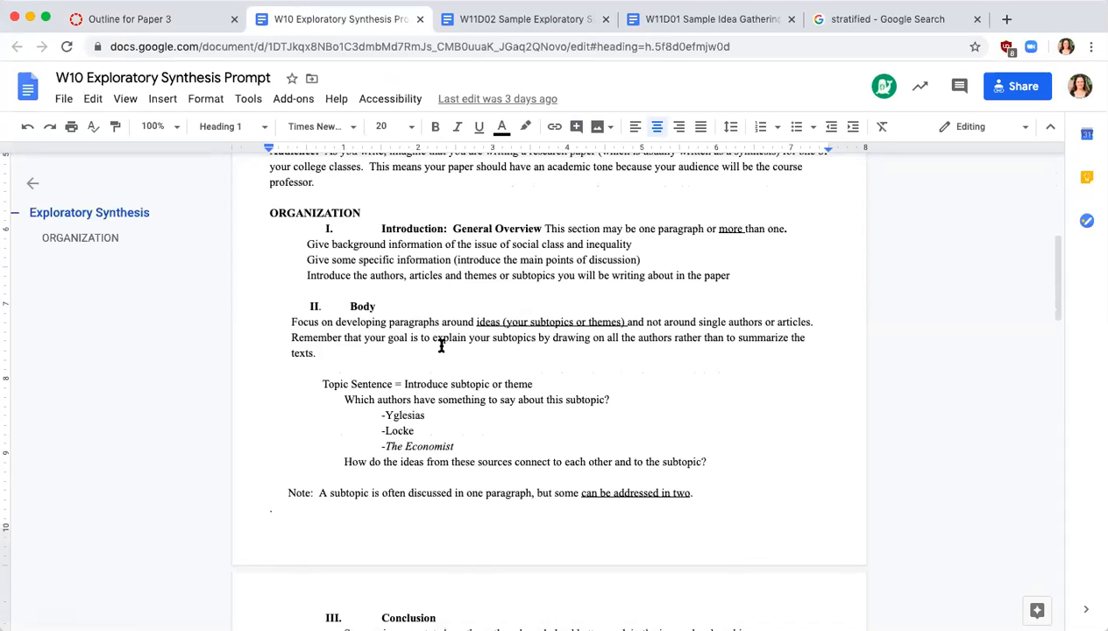
pyautogui.scroll(-3, 560, 437)
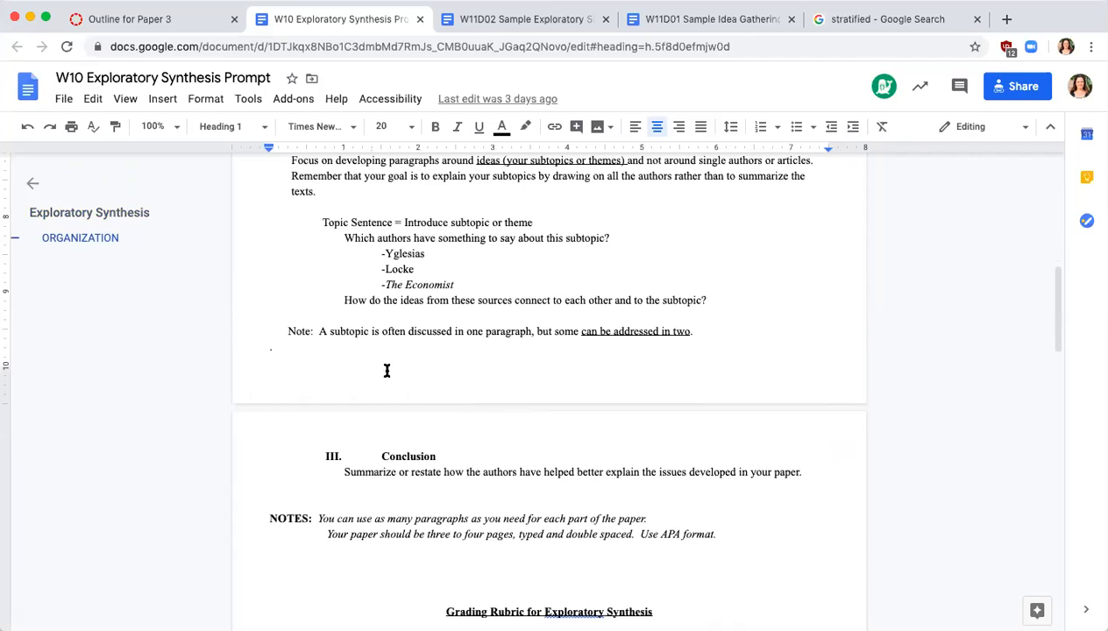
# - Highlight the prompt's notes on paragraphs per subtopic, paragraphs per part of the paper, and required length and format
pyautogui.tripleClick(354, 330)
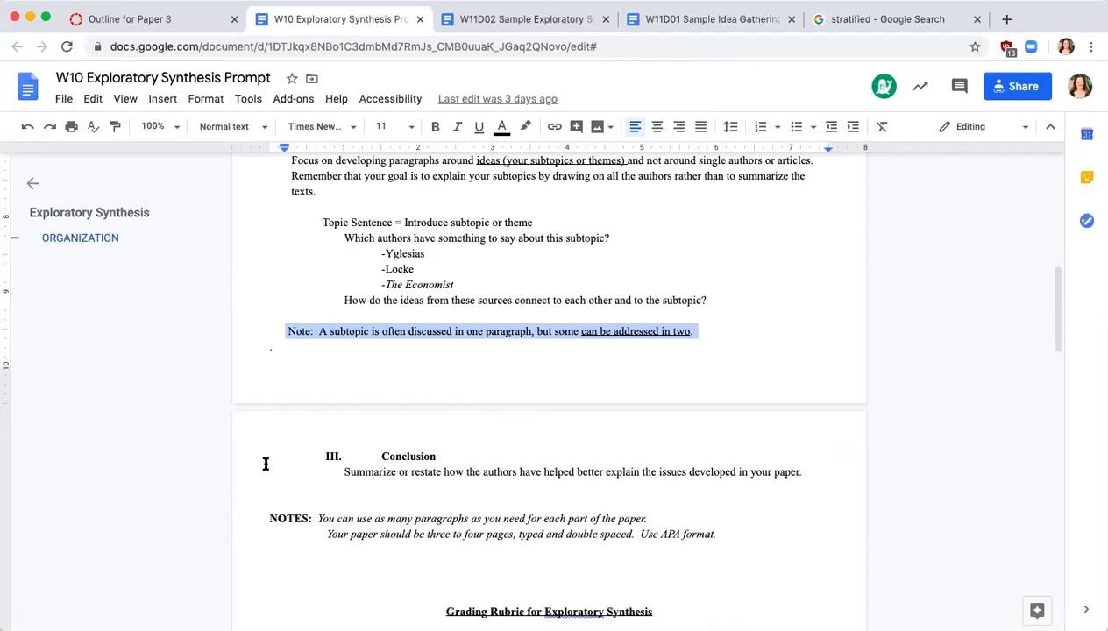
pyautogui.doubleClick(404, 519)
pyautogui.tripleClick(405, 519)
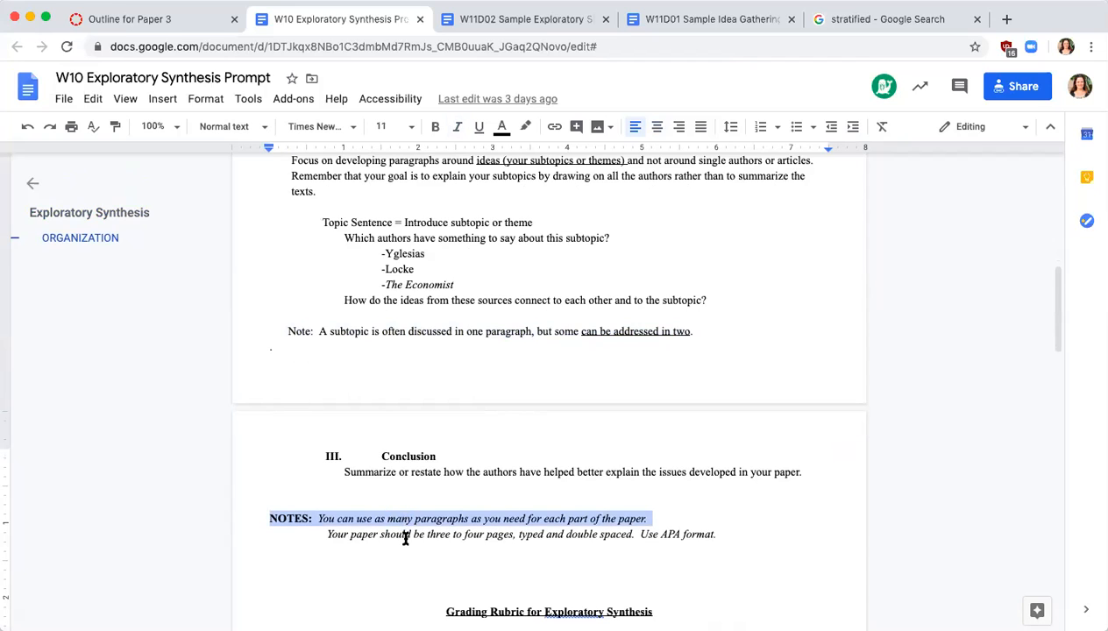
pyautogui.tripleClick(406, 535)
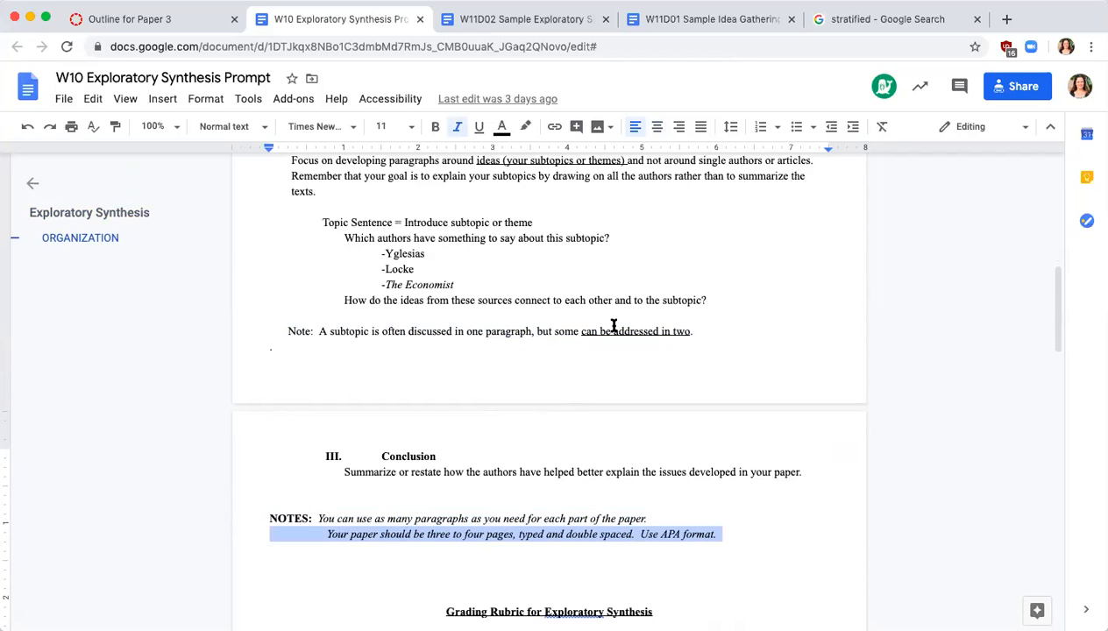
pyautogui.scroll(2, 610, 325)
pyautogui.scroll(4, 611, 325)
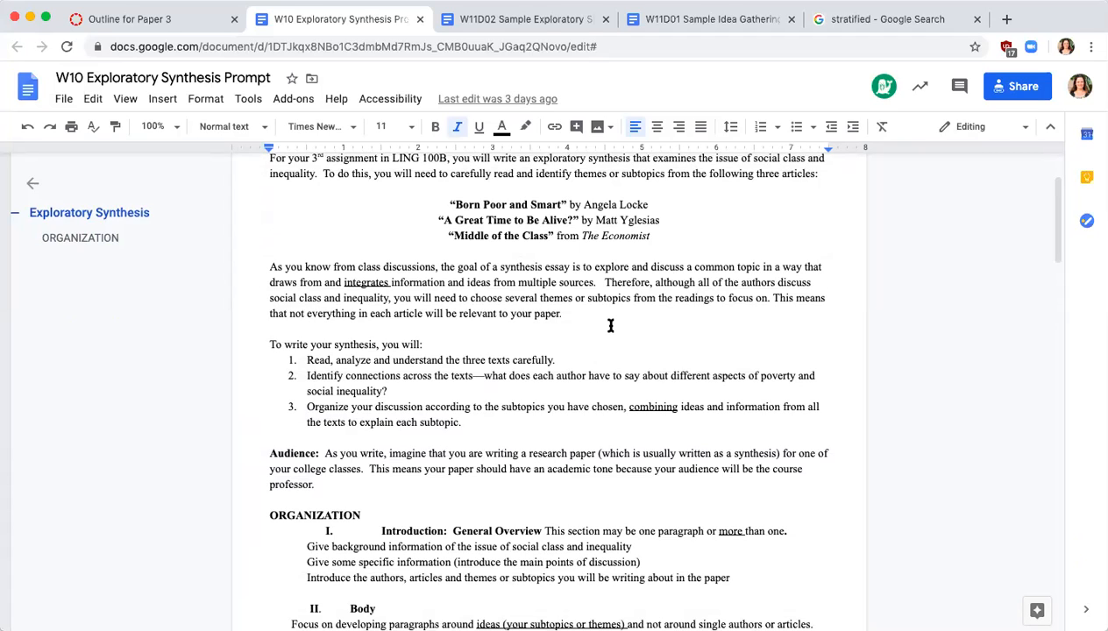
# - Highlight the Education row in Part 3 of the idea gathering grid and the outline's Subtopic #1 body section to compare them
pyautogui.click(553, 18)
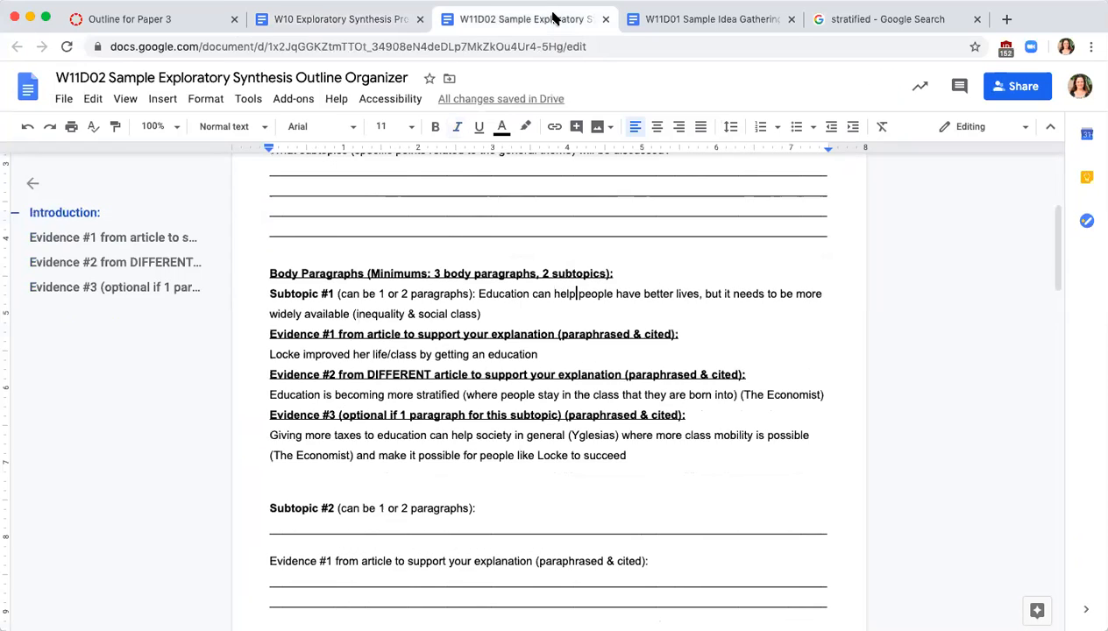
pyautogui.click(710, 18)
pyautogui.moveTo(328, 328); pyautogui.dragTo(861, 324)
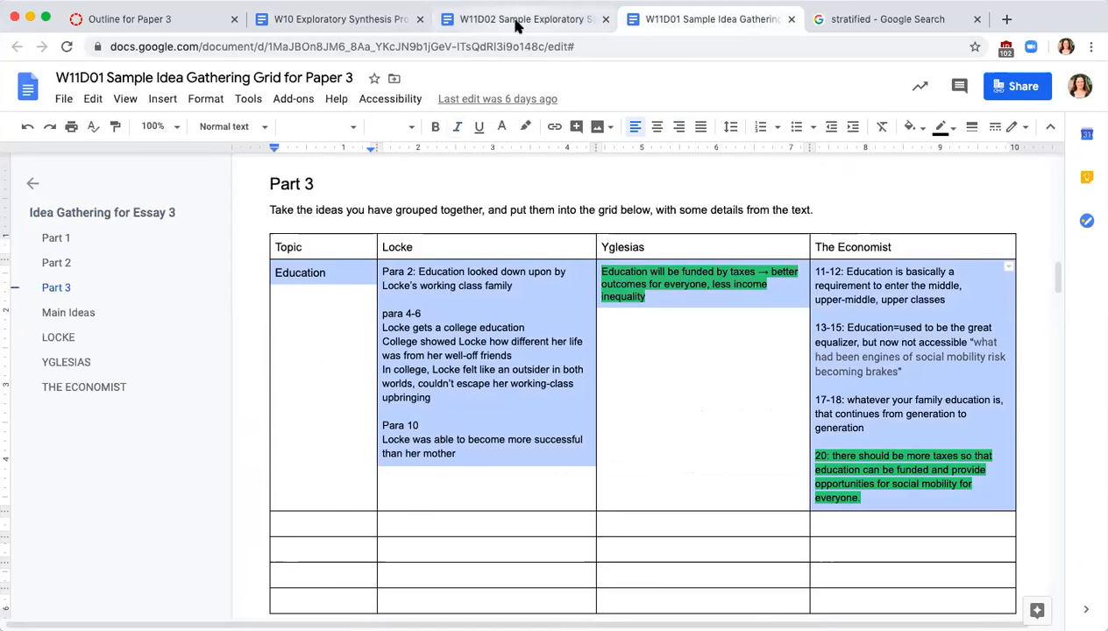
pyautogui.click(517, 19)
pyautogui.click(313, 334)
pyautogui.moveTo(266, 278); pyautogui.dragTo(653, 455)
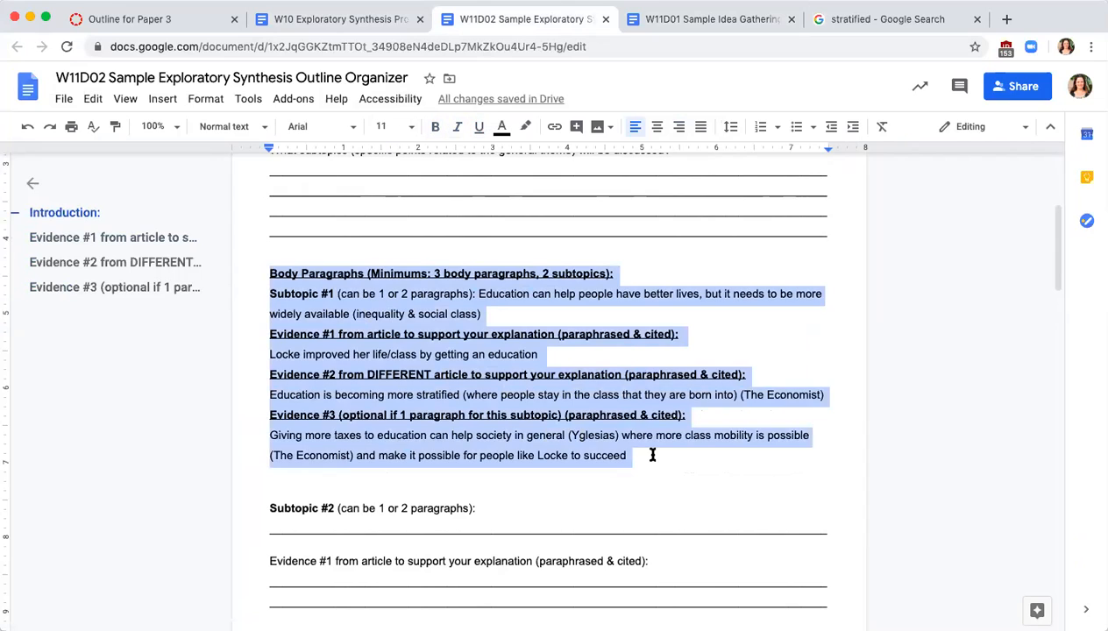